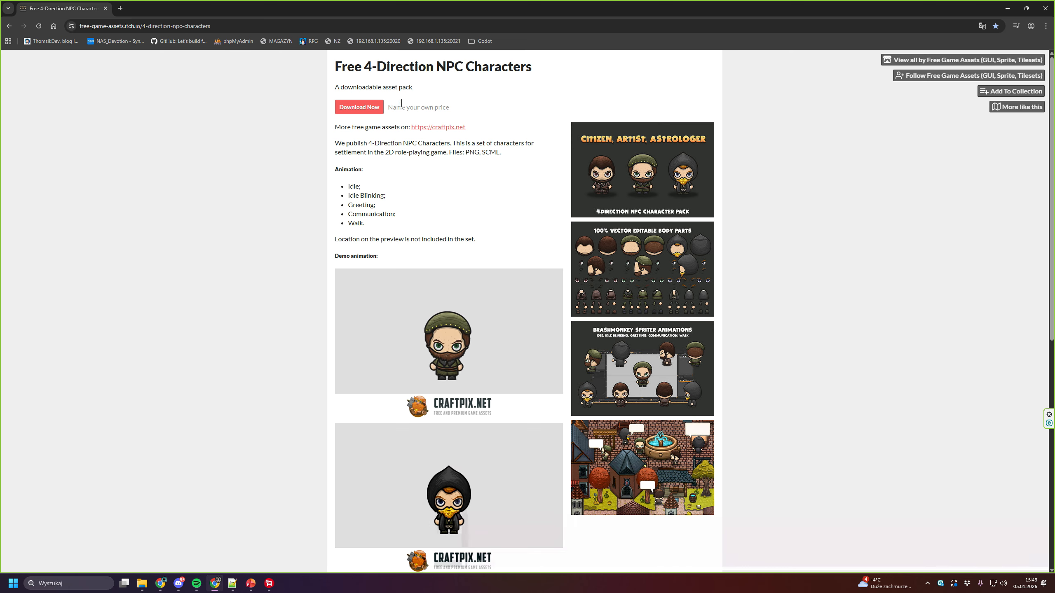
# Step: Examine the NPC character pack's animation list and demo previews, along with the linked craftpix.net asset store
pyautogui.scroll(-1, 492, 180)
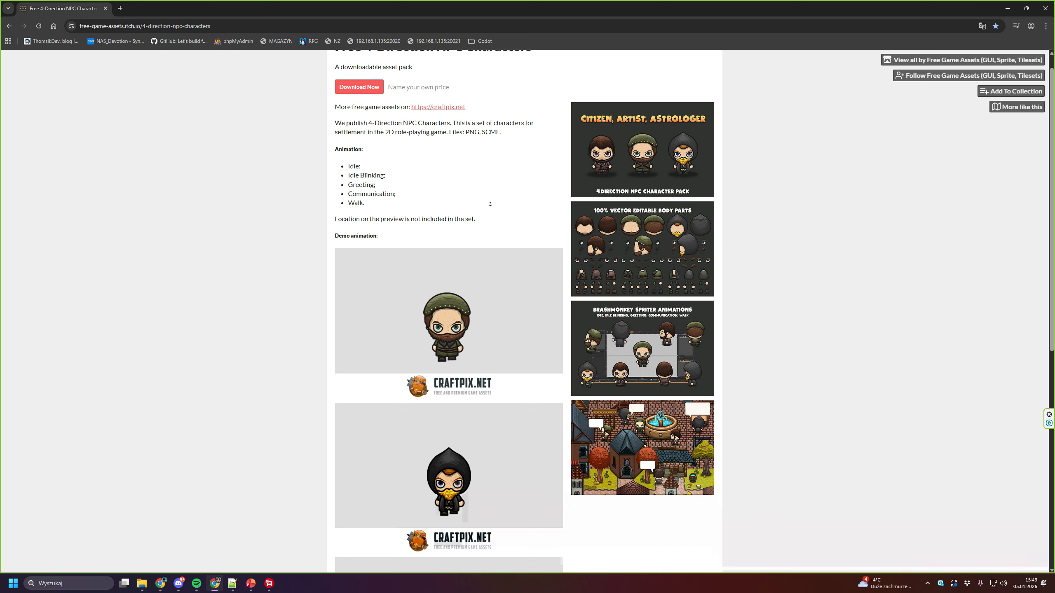
pyautogui.moveTo(377, 154); pyautogui.dragTo(343, 155)
pyautogui.click(369, 152)
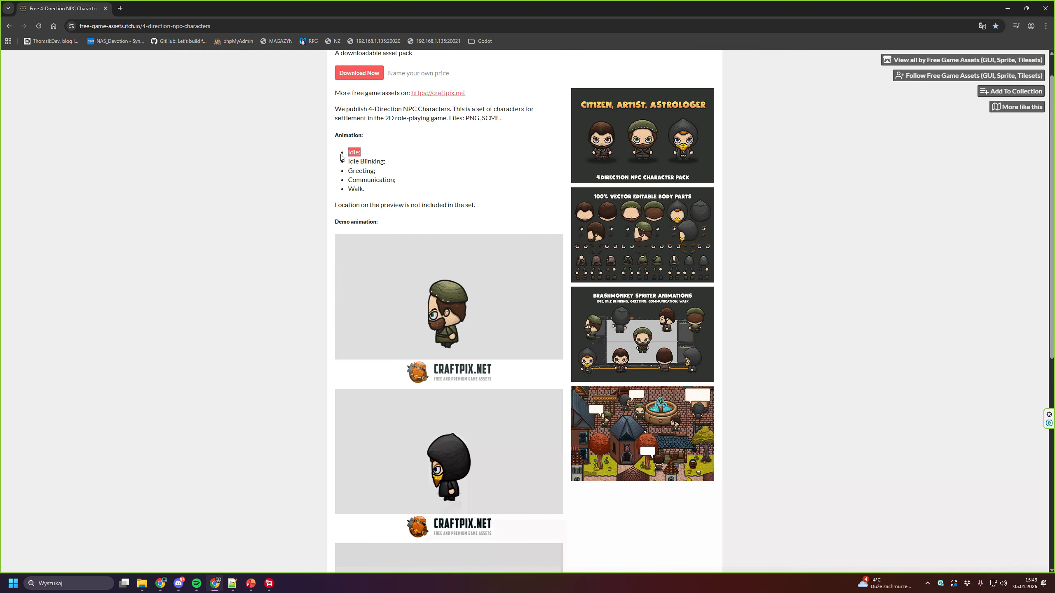
pyautogui.moveTo(372, 189); pyautogui.dragTo(341, 192)
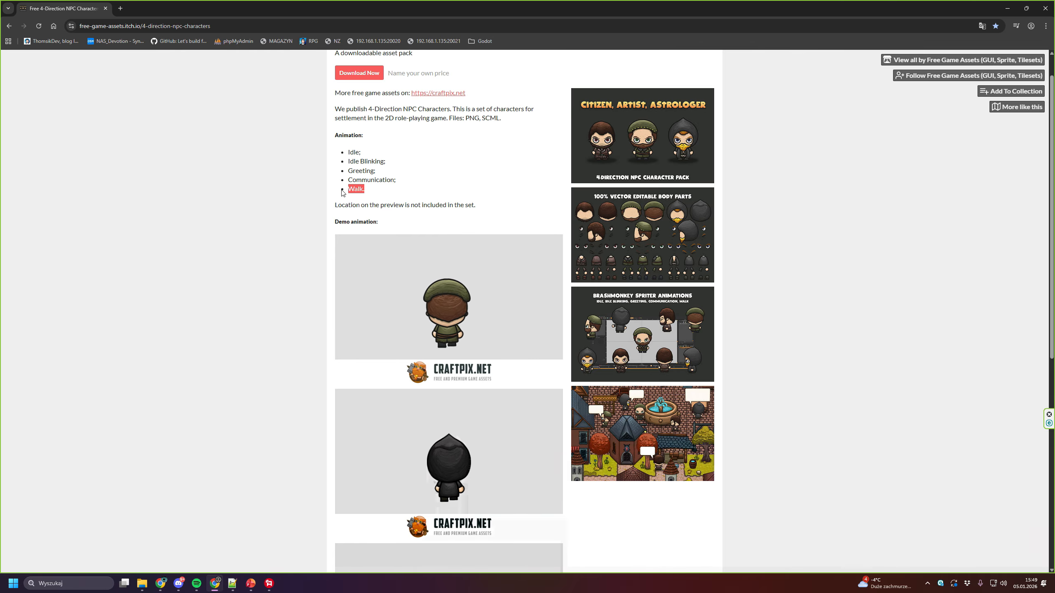
pyautogui.click(405, 199)
pyautogui.scroll(-8, 419, 201)
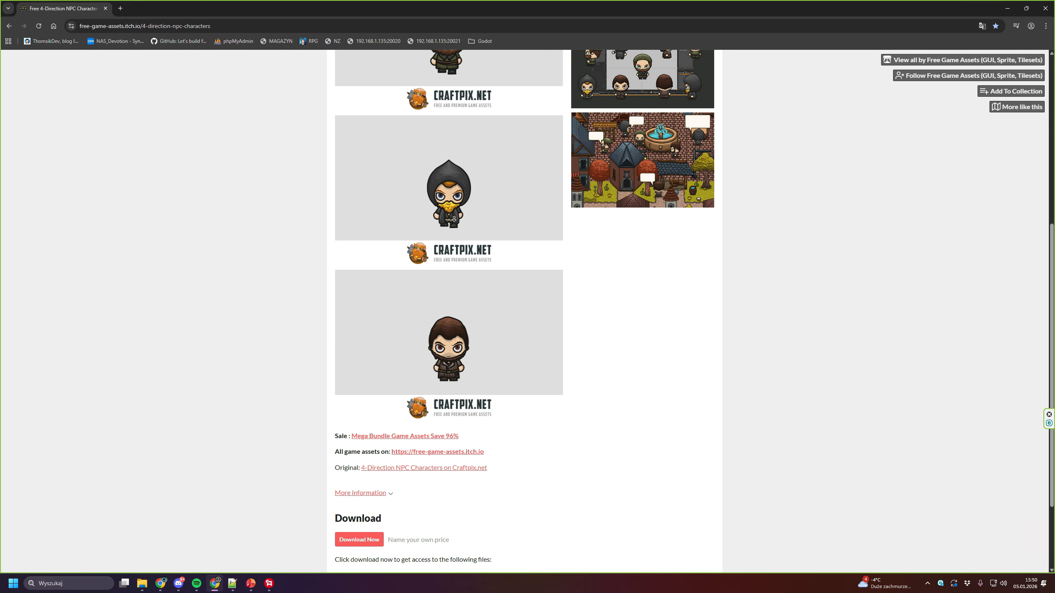
pyautogui.scroll(8, 480, 260)
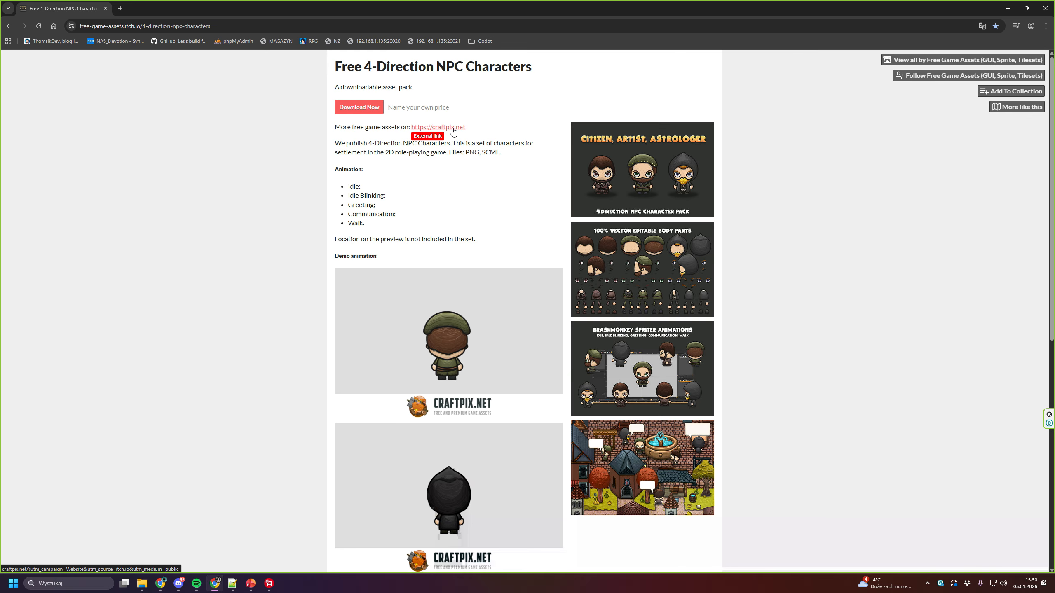
pyautogui.click(456, 127)
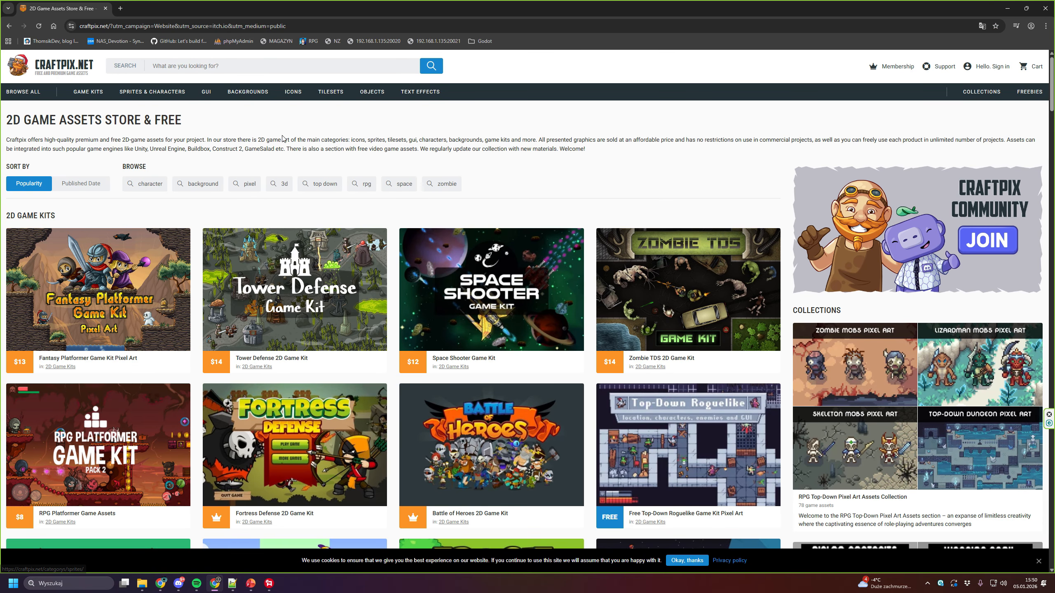
pyautogui.click(14, 26)
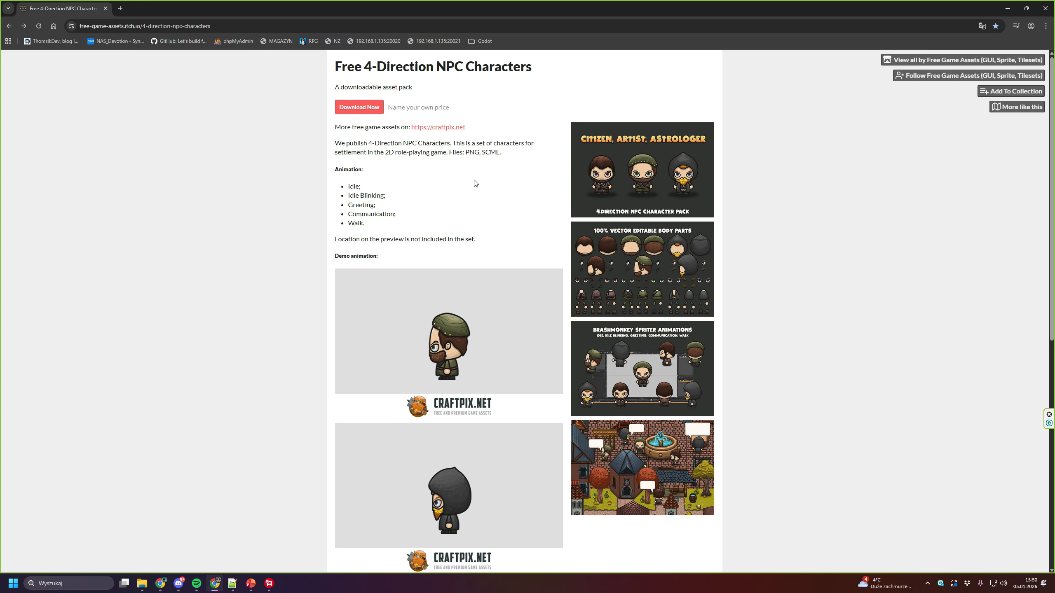
# Step: Search the web for "godot 45.1" in a new tab and open the Godot Engine website's home page
pyautogui.click(121, 8)
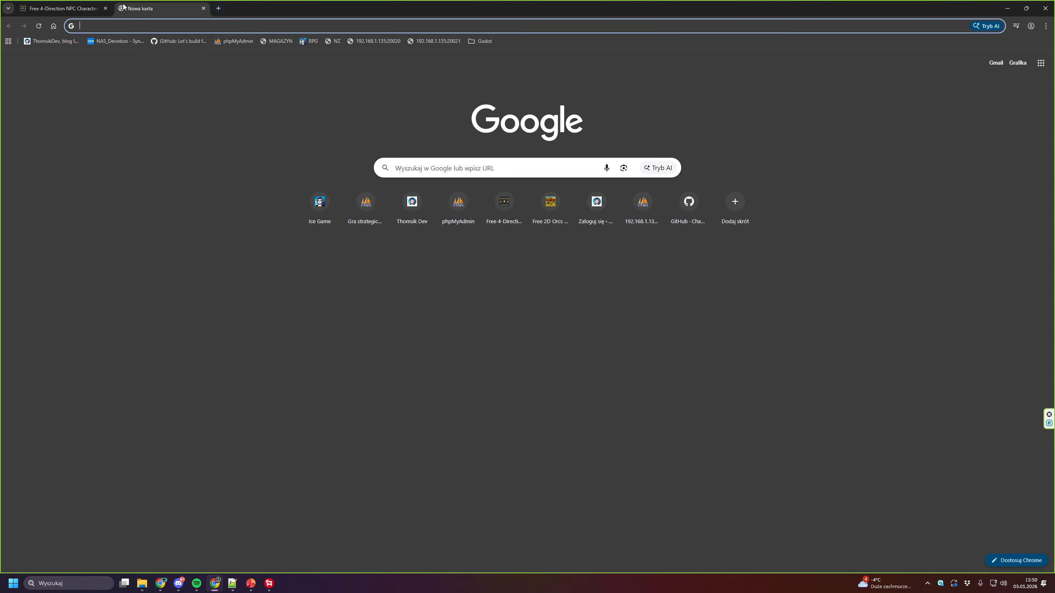
pyautogui.write('godot 45.1')
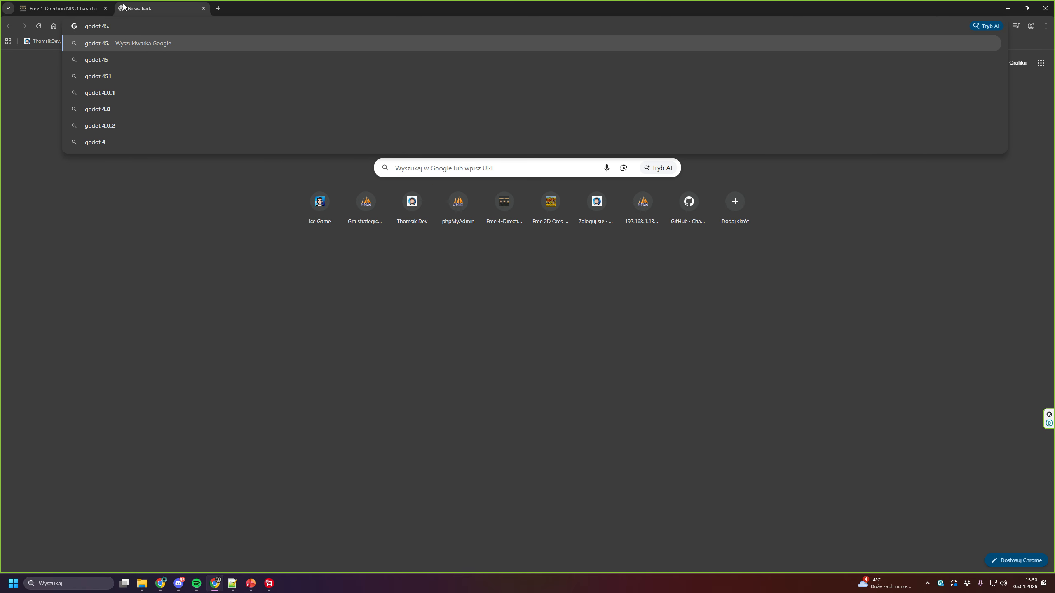
pyautogui.press('Return')
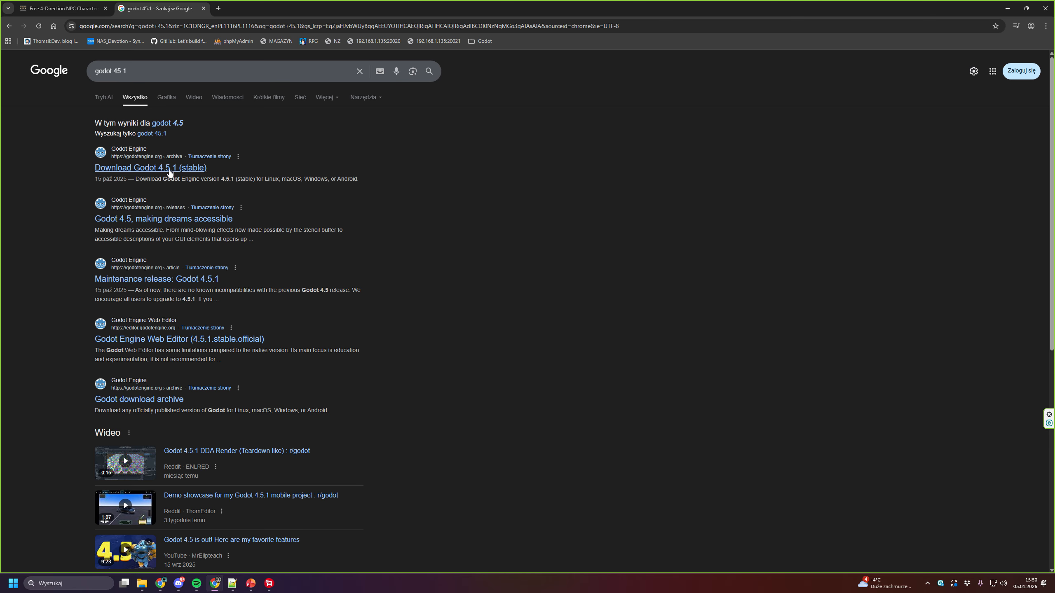
pyautogui.click(137, 168)
pyautogui.click(318, 64)
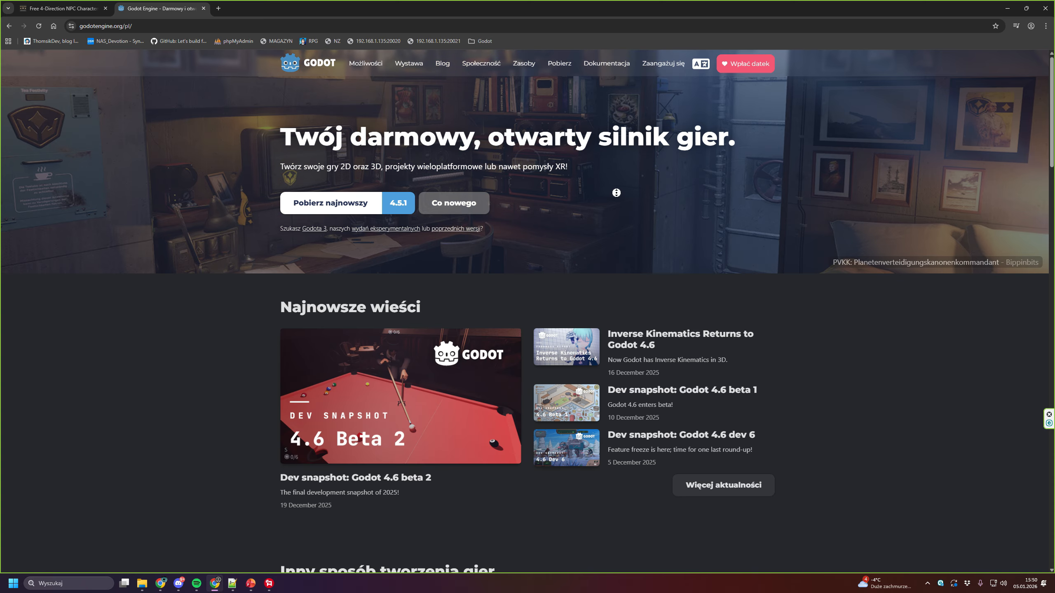
# Step: Download the standard x86_64 build of Godot Engine 4.5.1 for Windows and dismiss the donation dialog
pyautogui.scroll(-1, 614, 188)
pyautogui.scroll(1, 615, 188)
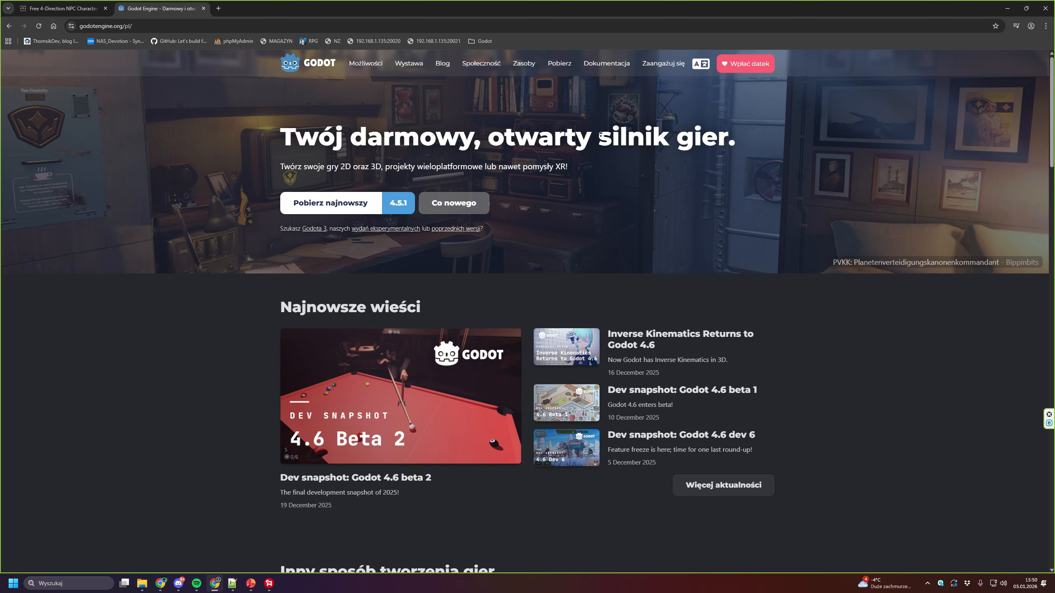
pyautogui.click(360, 203)
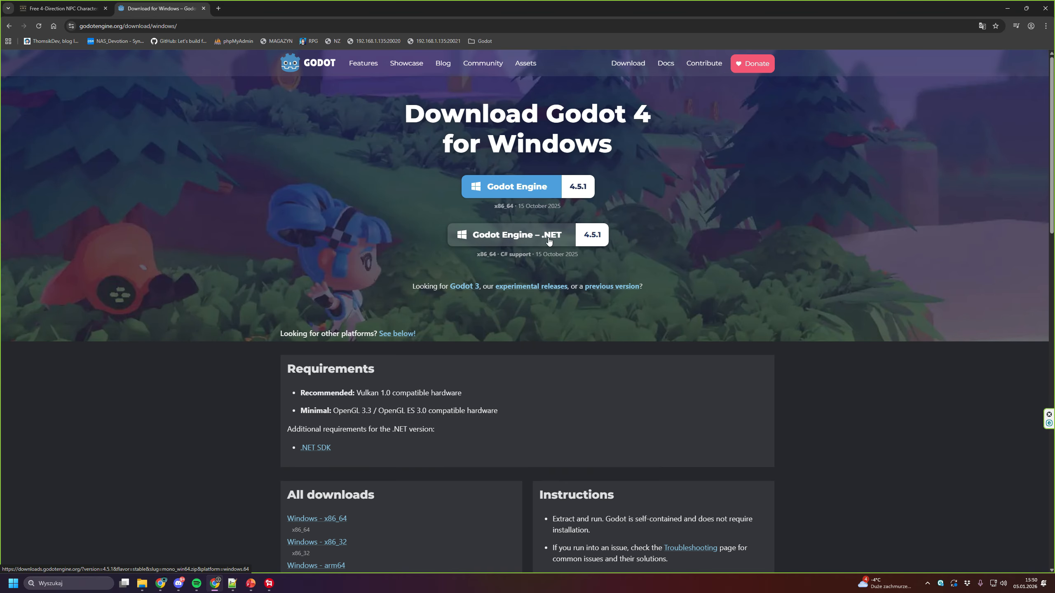
pyautogui.click(515, 186)
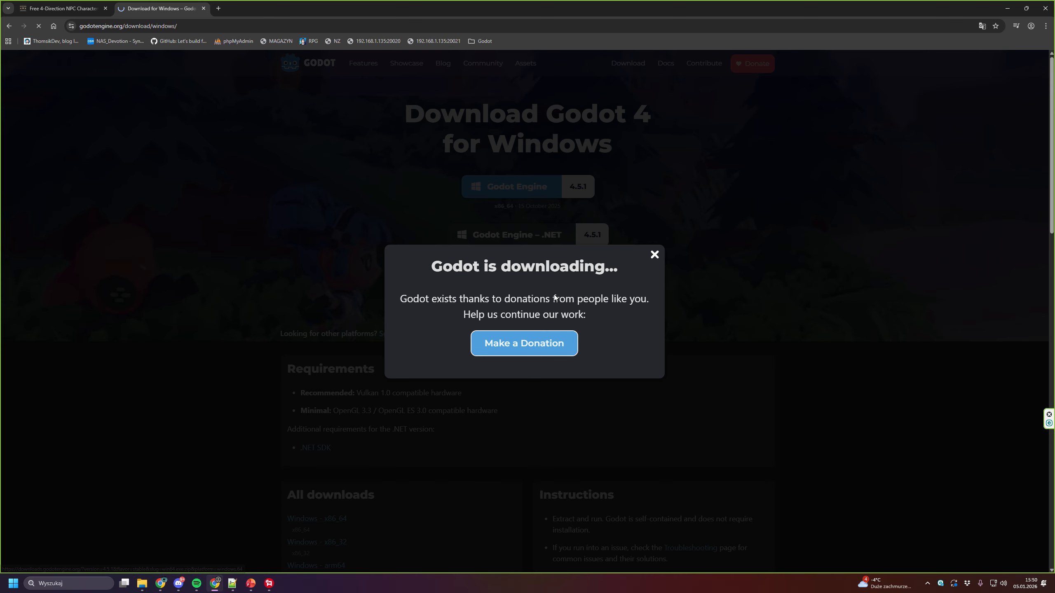
pyautogui.click(655, 254)
pyautogui.click(1001, 26)
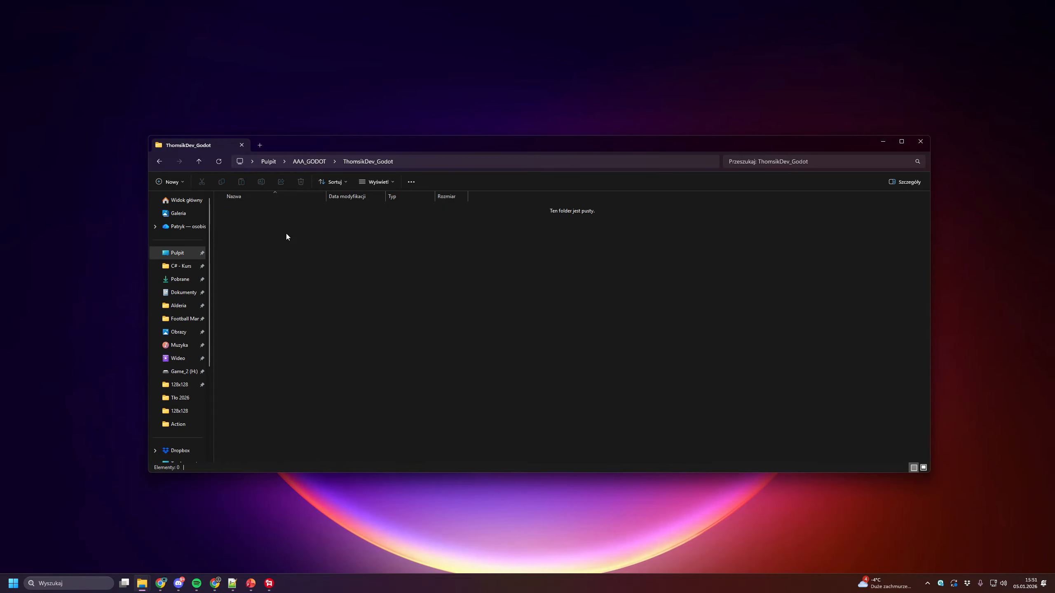
# Step: Extract Godot_v4.5.1-stable_win64.exe.zip into the AAA_GODOT folder with 7-Zip and delete the archive
pyautogui.click(159, 161)
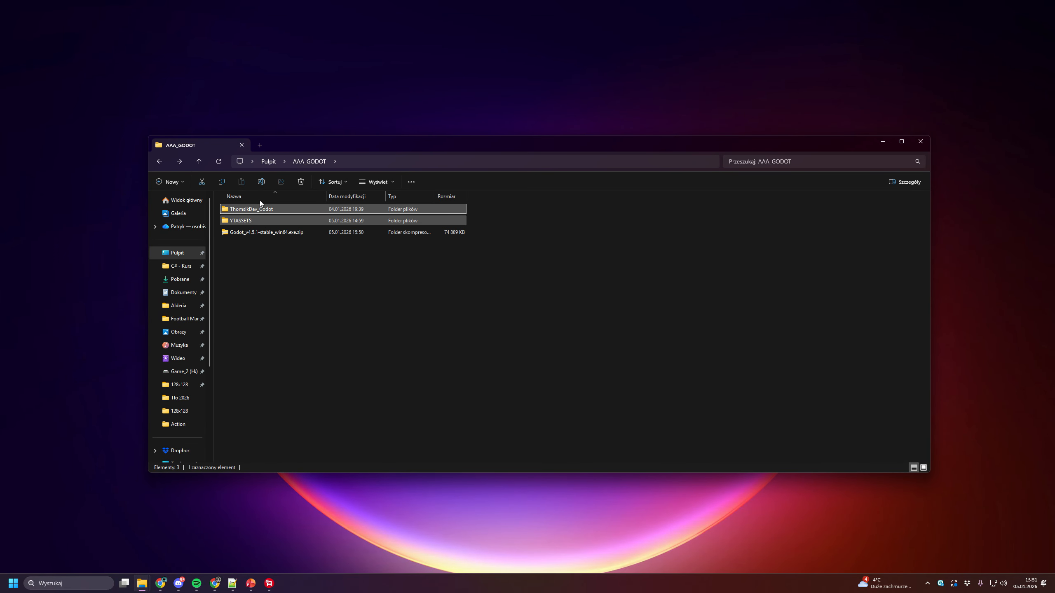
pyautogui.rightClick(279, 234)
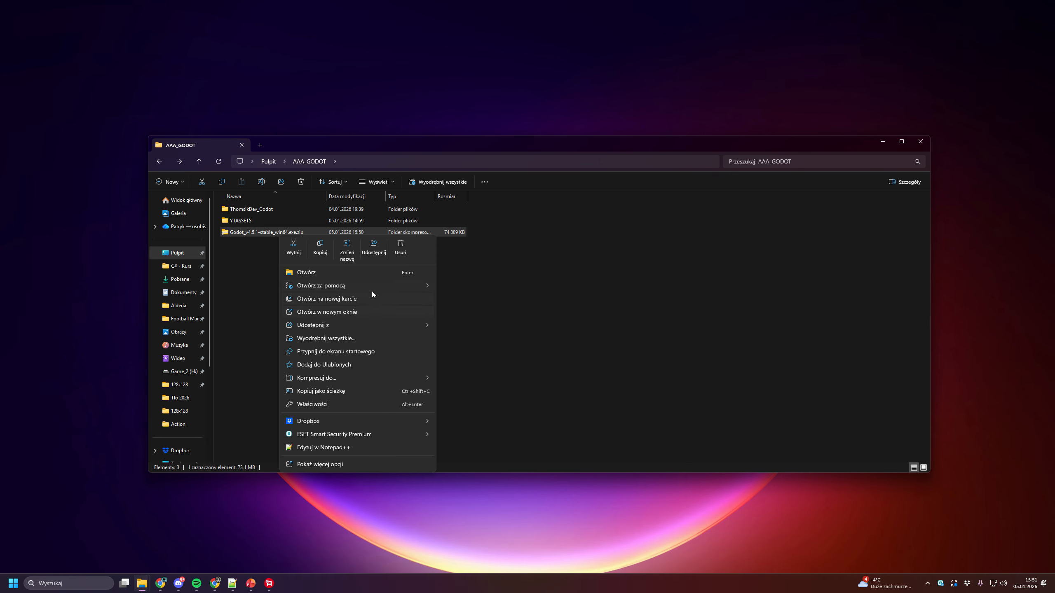
pyautogui.click(338, 465)
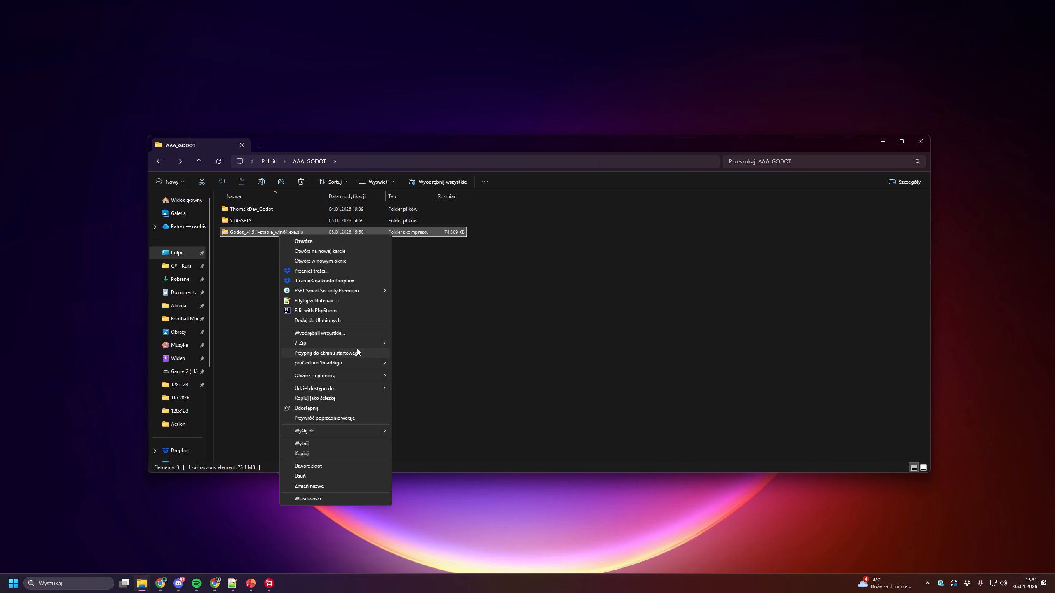
pyautogui.moveTo(374, 343)
pyautogui.click(442, 374)
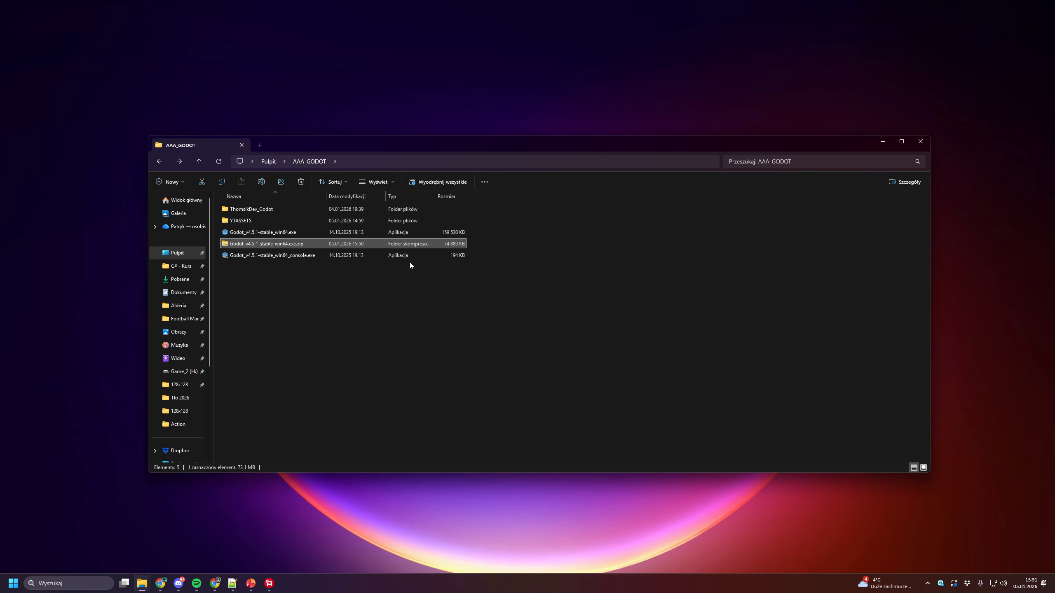
pyautogui.press('Delete')
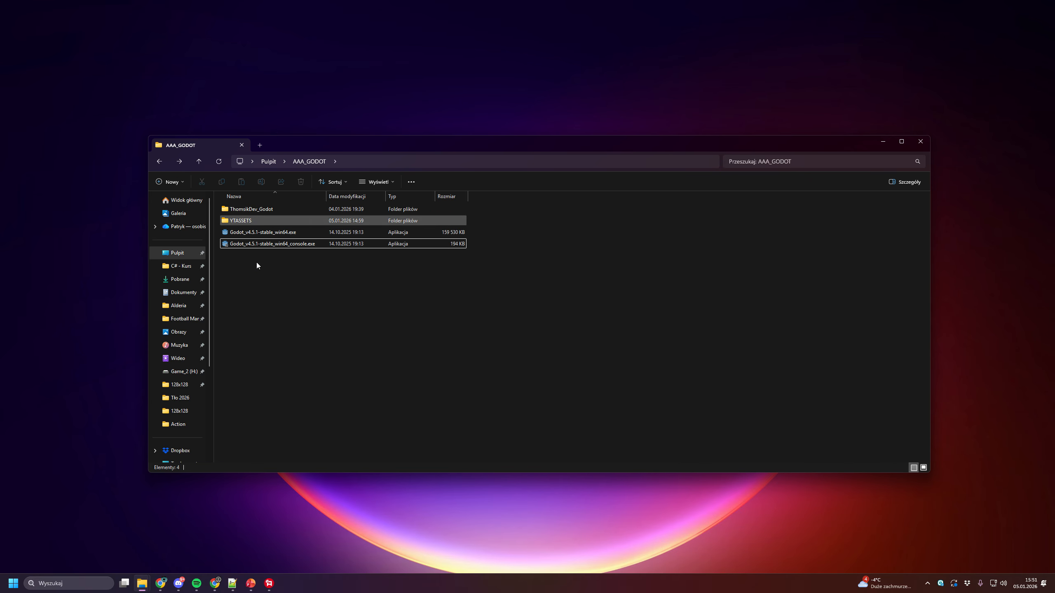
# Step: Open the Citizen character's PNG folder inside the free-citizen-artist-astrologer pack in YTASSETS
pyautogui.click(295, 232)
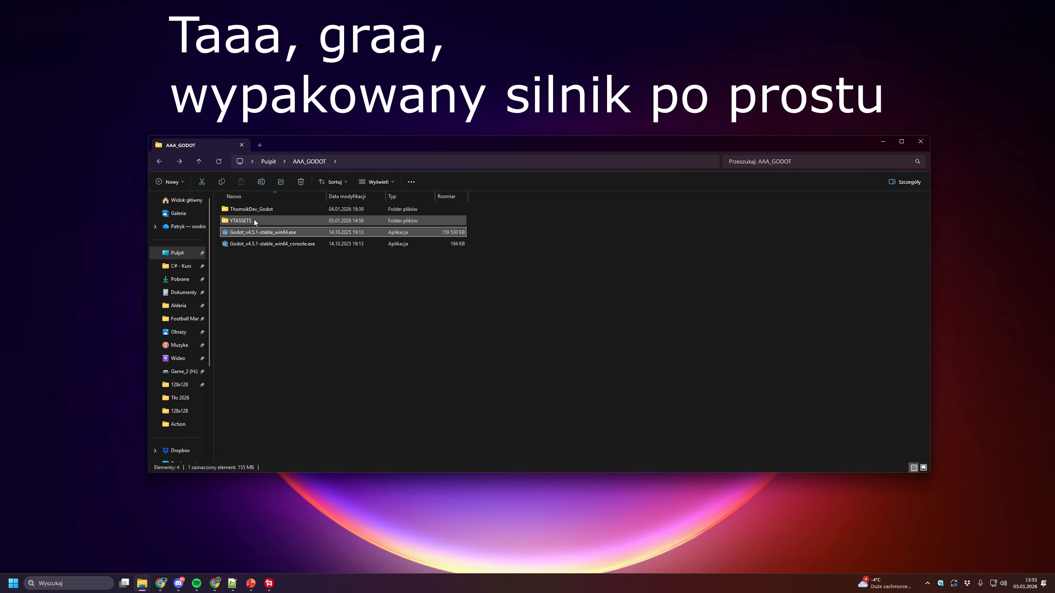
pyautogui.click(254, 220)
pyautogui.doubleClick(254, 220)
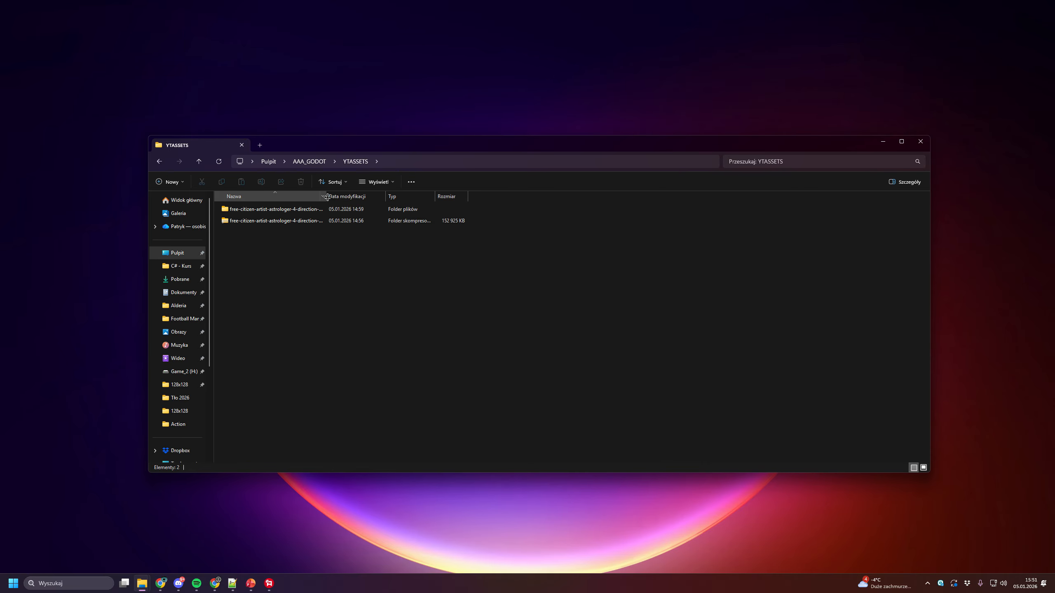
pyautogui.doubleClick(353, 210)
pyautogui.rightClick(255, 233)
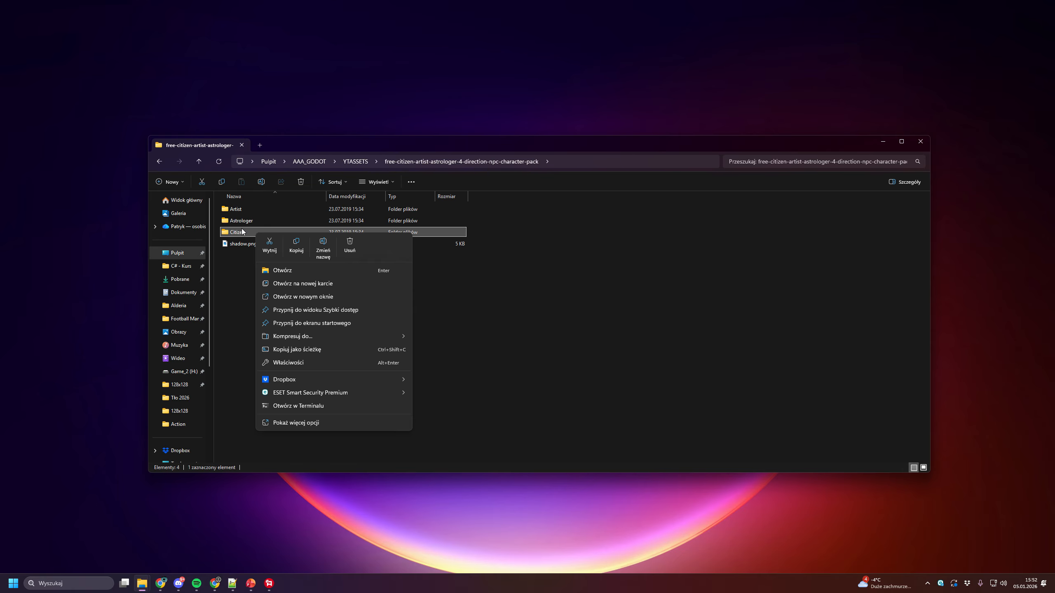
pyautogui.doubleClick(259, 232)
pyautogui.doubleClick(246, 209)
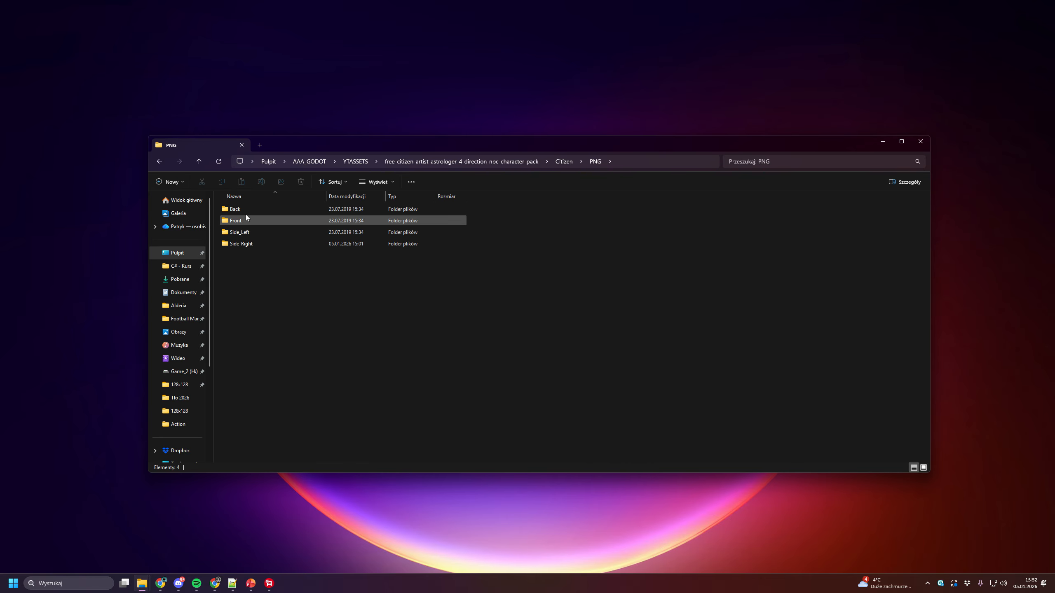
# Step: Open the first Idle frame, 0_Citizen_Idle_000.png, from the Side_Left PNG Sequences folder in the image viewer
pyautogui.click(253, 231)
pyautogui.doubleClick(253, 232)
pyautogui.doubleClick(251, 210)
pyautogui.click(158, 162)
pyautogui.press('Down')
pyautogui.press('Up')
pyautogui.press('Return')
pyautogui.press('Down')
pyautogui.press('Down')
pyautogui.press('Return')
pyautogui.doubleClick(258, 217)
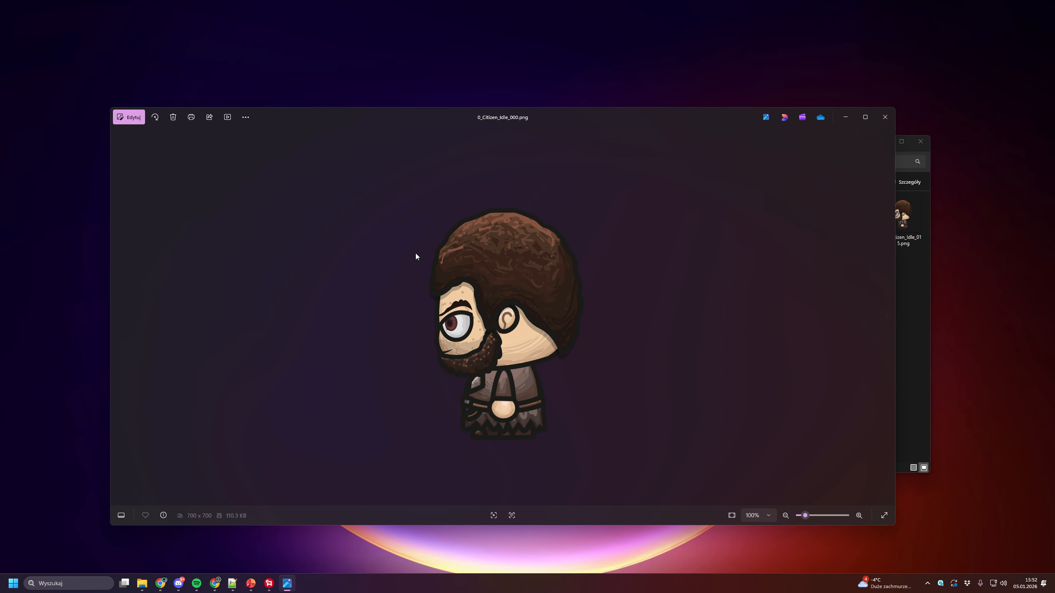
# Step: Page through the left-facing Citizen Idle frames to check the animation, and close the image viewer
pyautogui.press('Right')
pyautogui.press('Right')
pyautogui.press('Right')
pyautogui.press('Right')
pyautogui.press('Right')
pyautogui.press('Right')
pyautogui.press('Right')
pyautogui.press('Right')
pyautogui.press('Right')
pyautogui.press('Right')
pyautogui.press('Right')
pyautogui.press('Right')
pyautogui.press('Right')
pyautogui.press('Right')
pyautogui.press('Right')
pyautogui.press('Right')
pyautogui.press('Right')
pyautogui.press('Right')
pyautogui.press('Right')
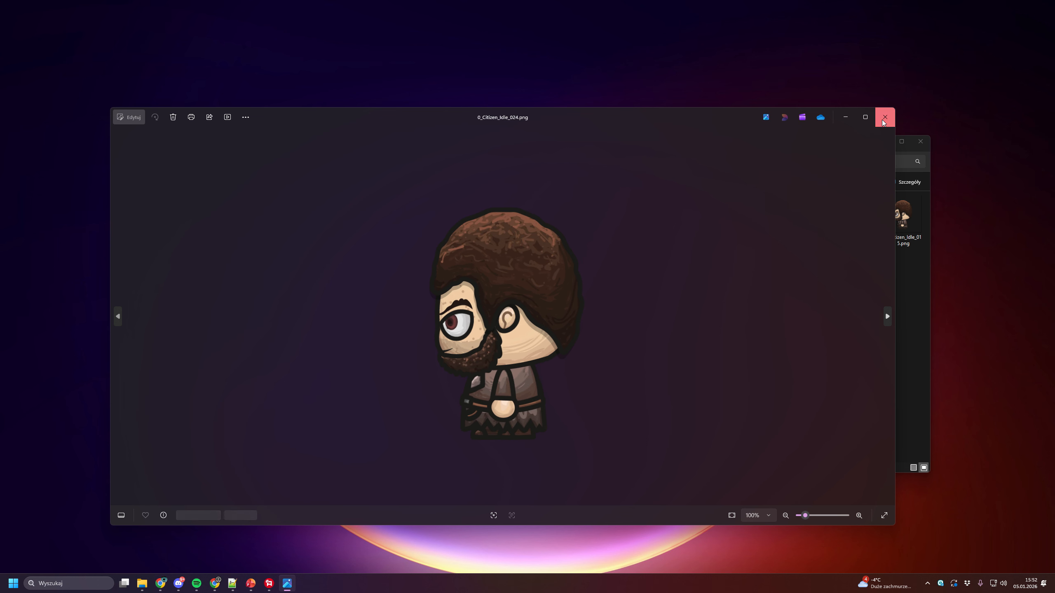
pyautogui.click(884, 118)
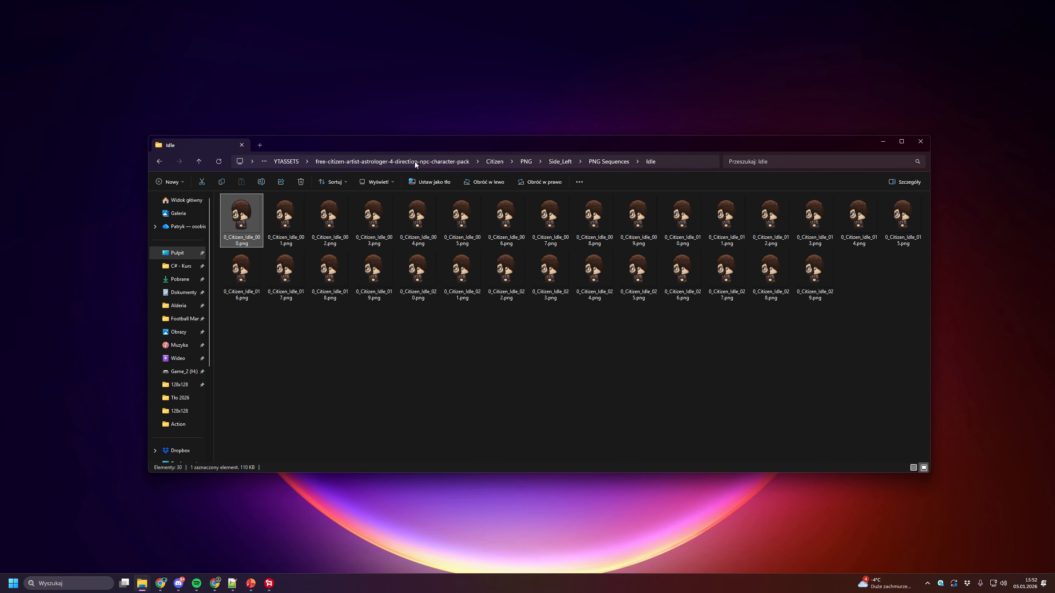
# Step: Open the first Idle frame, 0_Citizen_Idle_000.png, from the Side_Right PNG Sequences folder
pyautogui.click(558, 161)
pyautogui.click(595, 161)
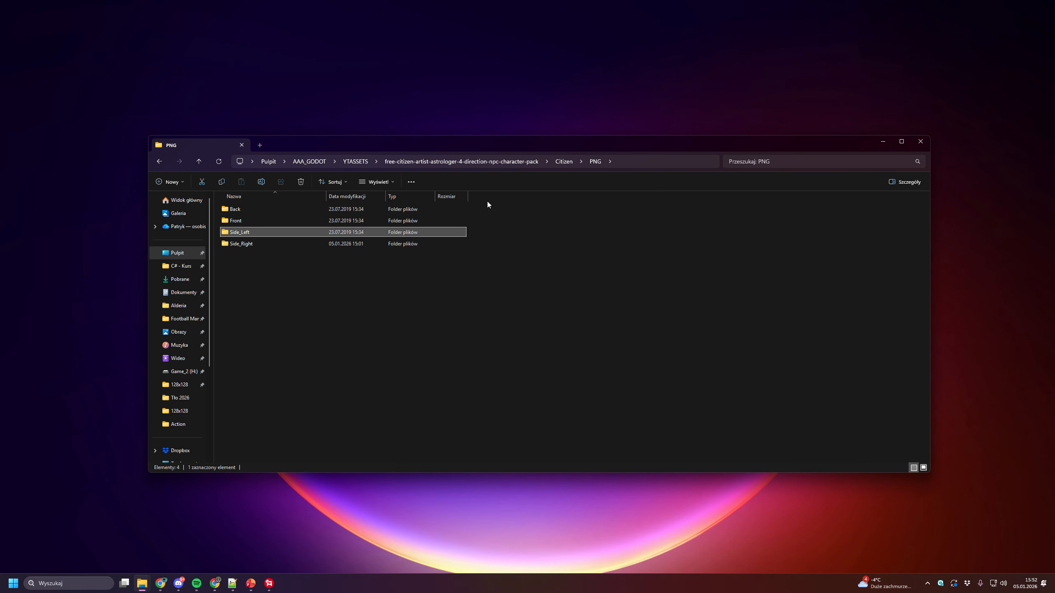
pyautogui.doubleClick(431, 242)
pyautogui.doubleClick(287, 211)
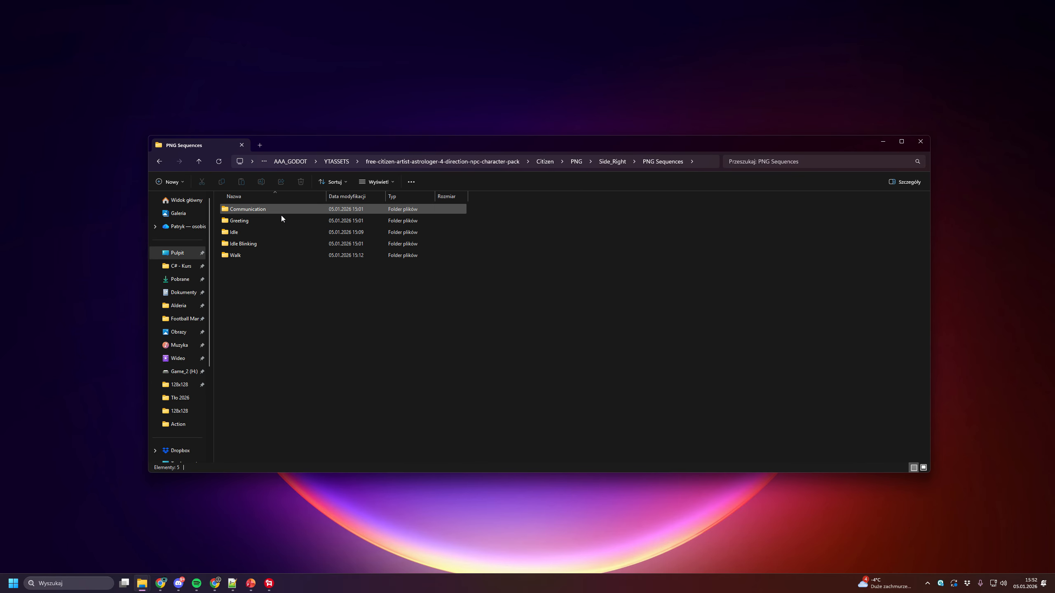
pyautogui.doubleClick(244, 232)
pyautogui.doubleClick(248, 234)
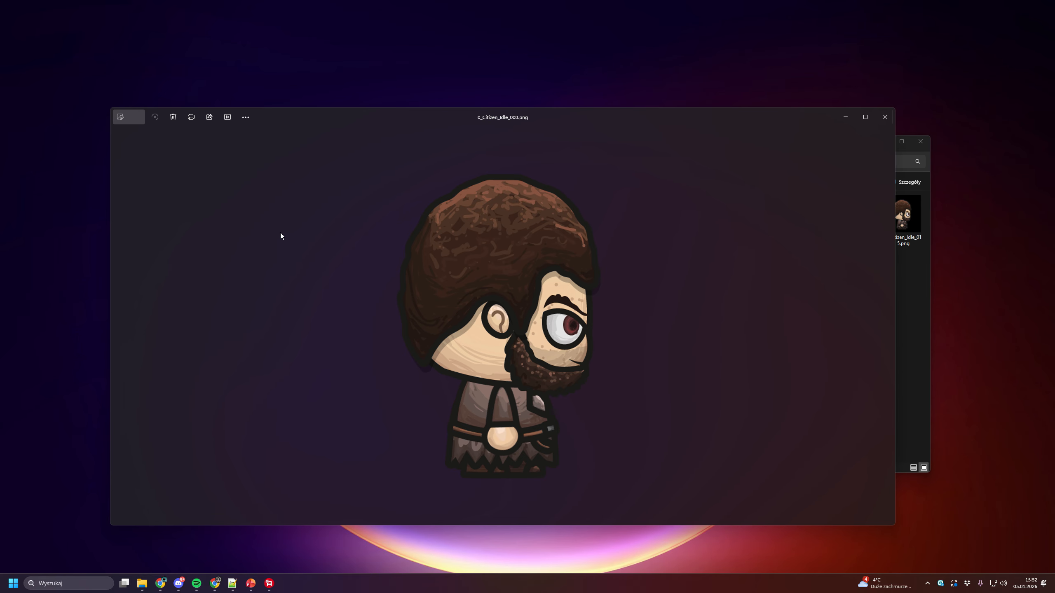
# Step: Page forward and back through the right-facing Citizen Idle frames, and close the image viewer
pyautogui.press('Right')
pyautogui.press('Right')
pyautogui.press('Right')
pyautogui.press('Right')
pyautogui.press('Right')
pyautogui.press('Right')
pyautogui.press('Right')
pyautogui.press('Right')
pyautogui.press('Right')
pyautogui.press('Right')
pyautogui.press('Right')
pyautogui.press('Right')
pyautogui.press('Right')
pyautogui.press('Right')
pyautogui.press('Right')
pyautogui.press('Right')
pyautogui.press('Right')
pyautogui.press('Right')
pyautogui.press('Right')
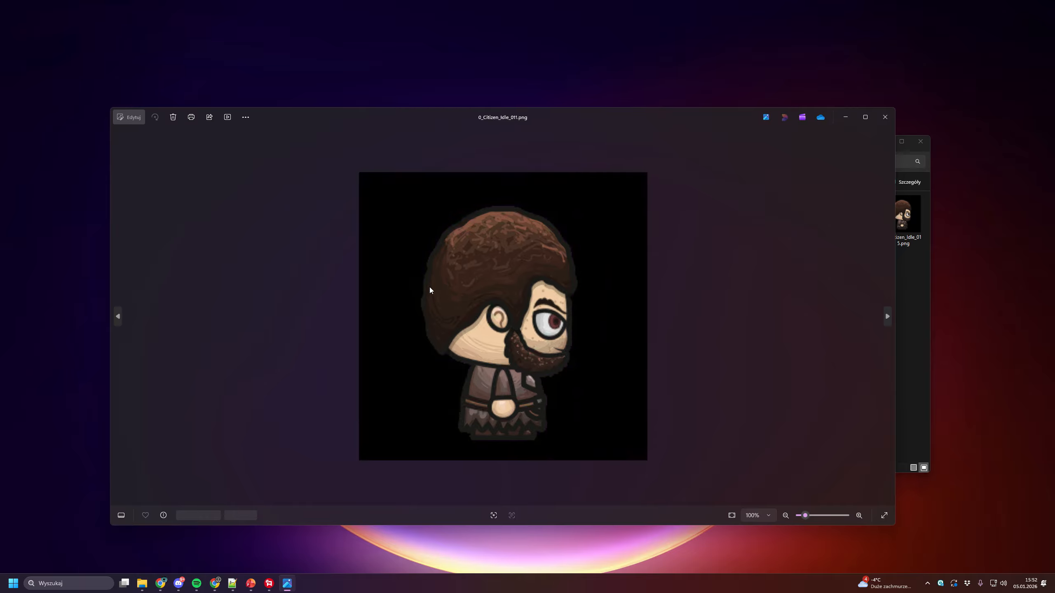
pyautogui.press('Right')
pyautogui.press('Right')
pyautogui.press('Right')
pyautogui.press('Left')
pyautogui.press('Left')
pyautogui.press('Left')
pyautogui.press('Left')
pyautogui.press('Left')
pyautogui.press('Left')
pyautogui.press('Left')
pyautogui.press('Left')
pyautogui.press('Left')
pyautogui.press('Left')
pyautogui.press('Left')
pyautogui.press('Left')
pyautogui.press('Left')
pyautogui.press('Left')
pyautogui.press('Left')
pyautogui.press('Left')
pyautogui.press('Left')
pyautogui.press('Left')
pyautogui.press('Left')
pyautogui.press('Left')
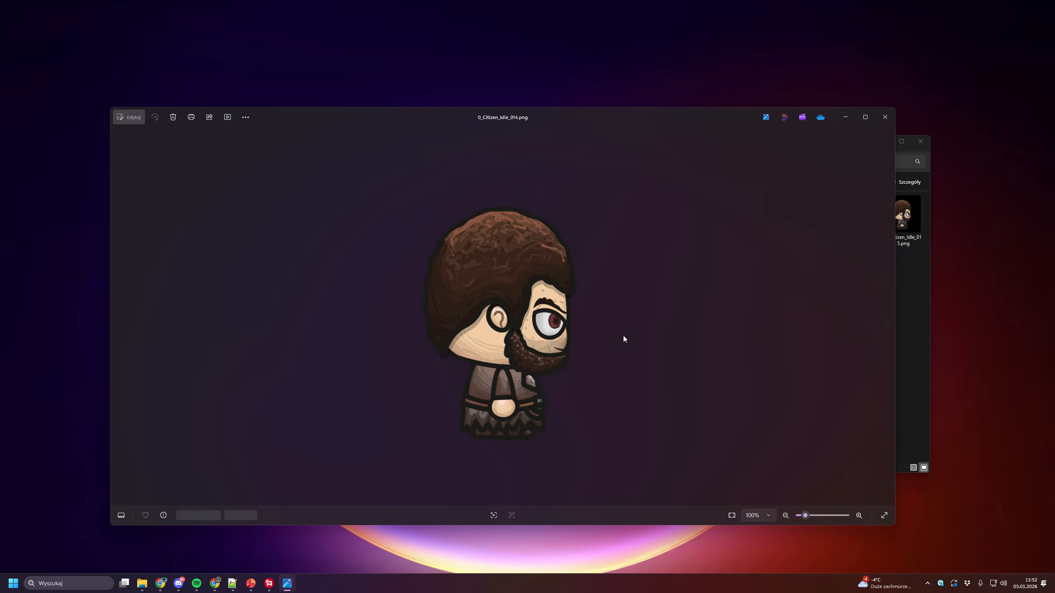
pyautogui.click(885, 117)
# Step: Return from the Citizen Idle frames up through the parent folders to the Pulpit folder
pyautogui.click(526, 161)
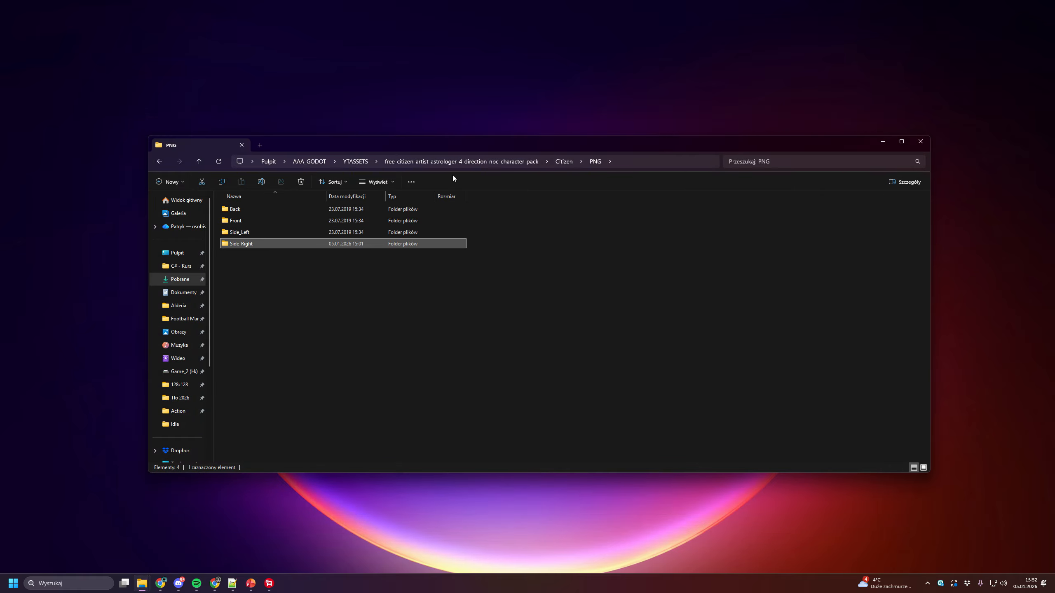
pyautogui.click(563, 162)
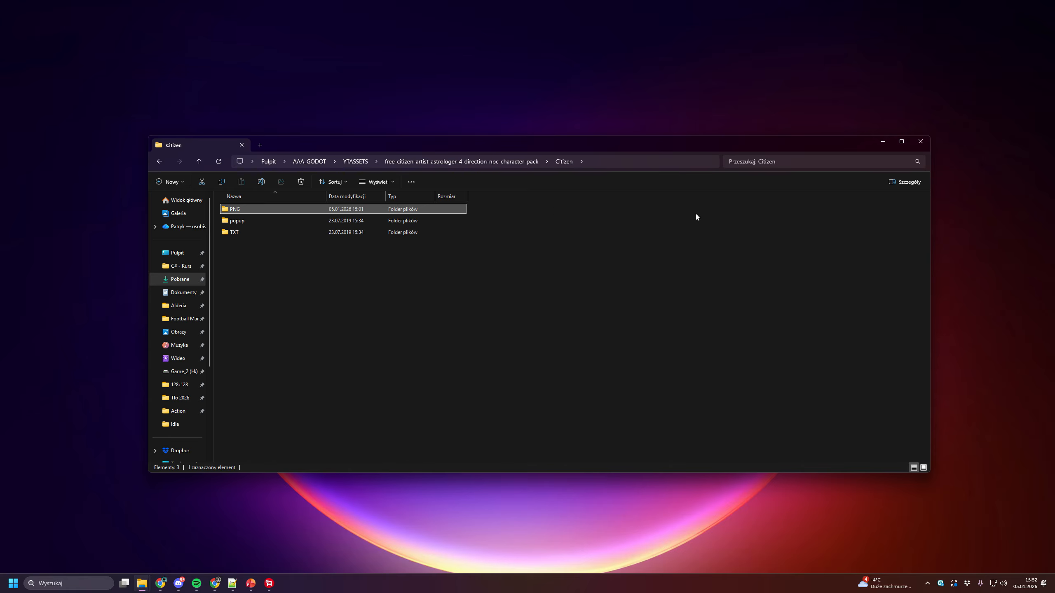
pyautogui.click(310, 162)
pyautogui.click(270, 161)
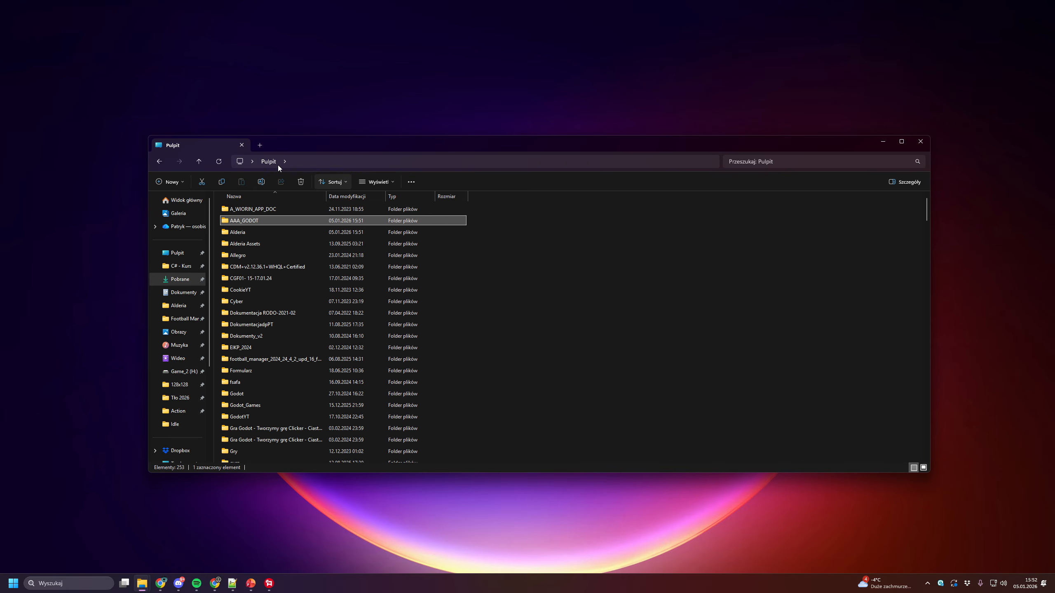
# Step: Launch Godot_v4.5.1-stable_win64.exe from the AAA_GODOT folder
pyautogui.doubleClick(259, 220)
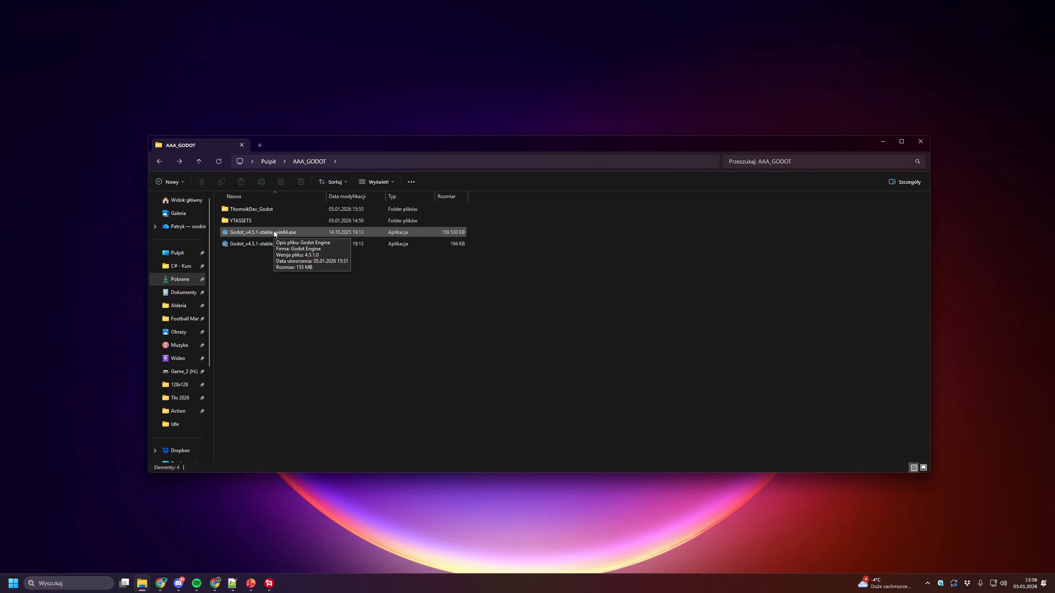
pyautogui.click(274, 234)
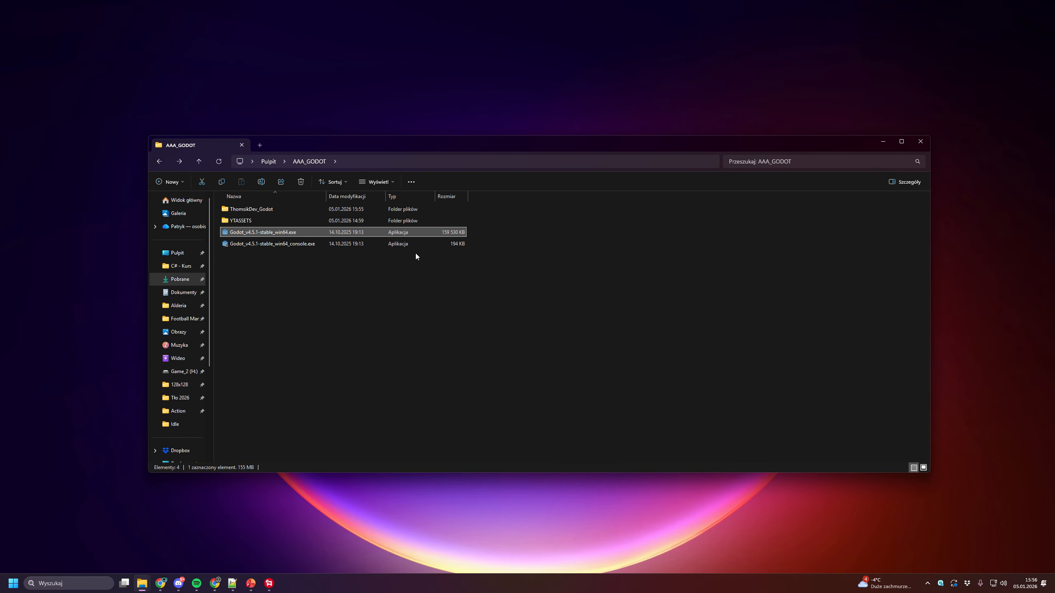
pyautogui.press('Return')
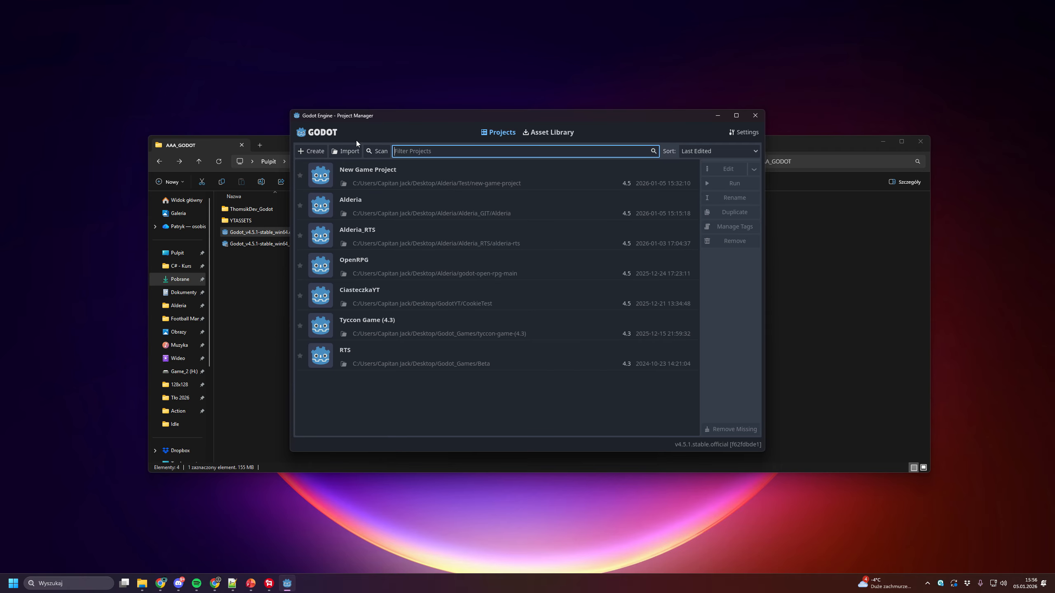
# Step: Start a new Godot project and set its location to the ThomsikDev_Godot folder inside Desktop/AAA_GODOT
pyautogui.click(307, 152)
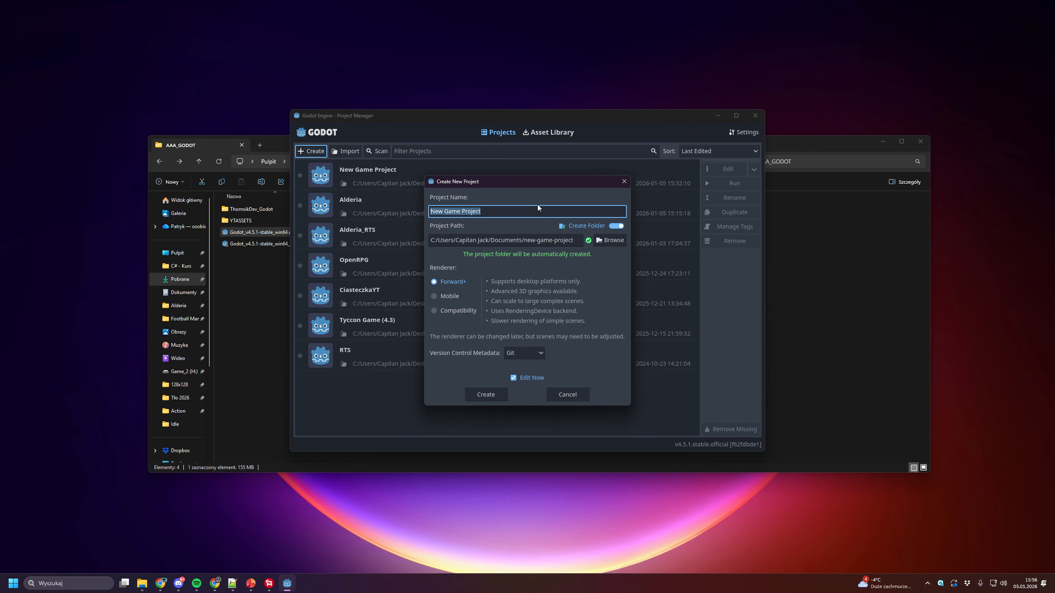
pyautogui.click(562, 243)
pyautogui.click(610, 241)
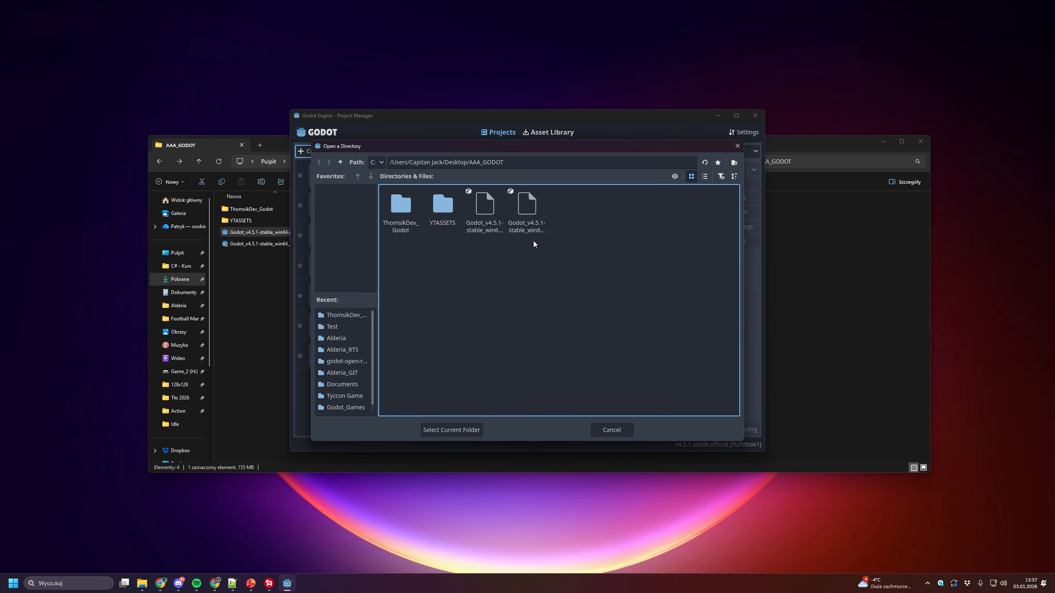
pyautogui.click(450, 430)
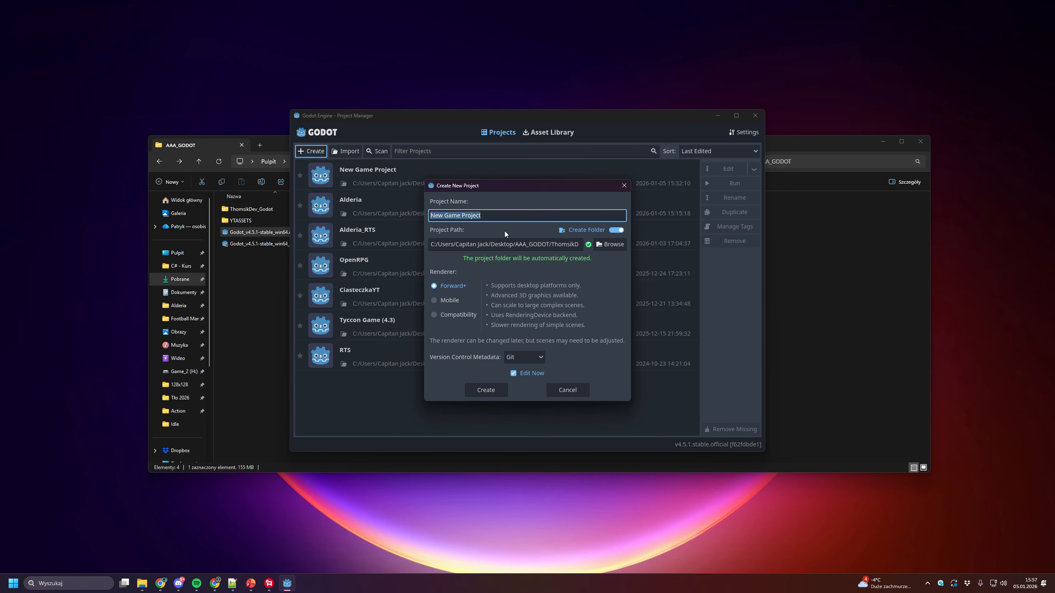
# Step: Name the project ThomsikDev_Godot, set its version control metadata to None, and create it with the Forward+ renderer
pyautogui.write('ThomsikDev_Godot')
pyautogui.click(533, 358)
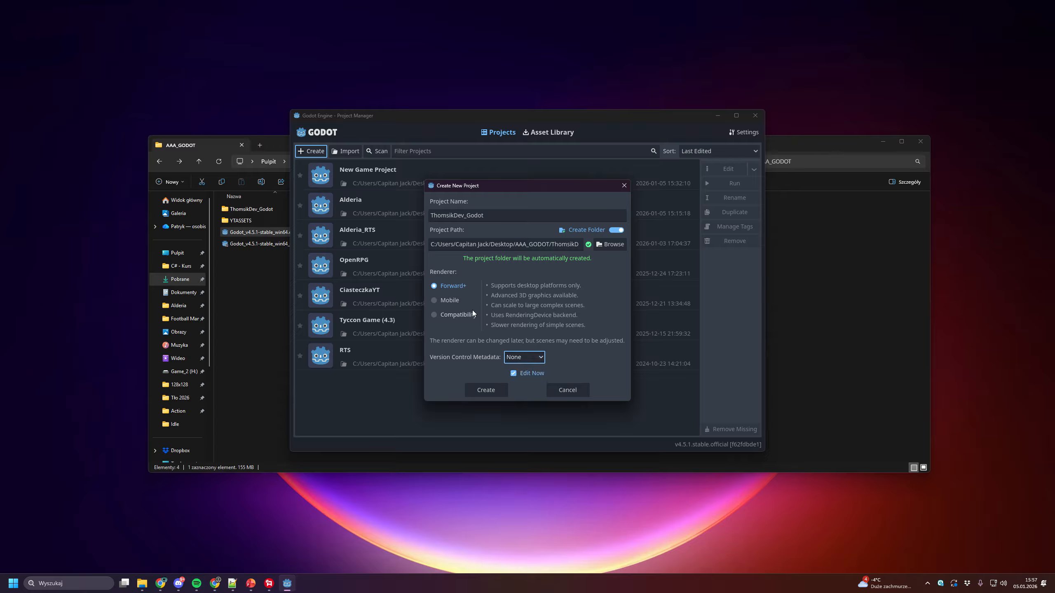
pyautogui.click(493, 389)
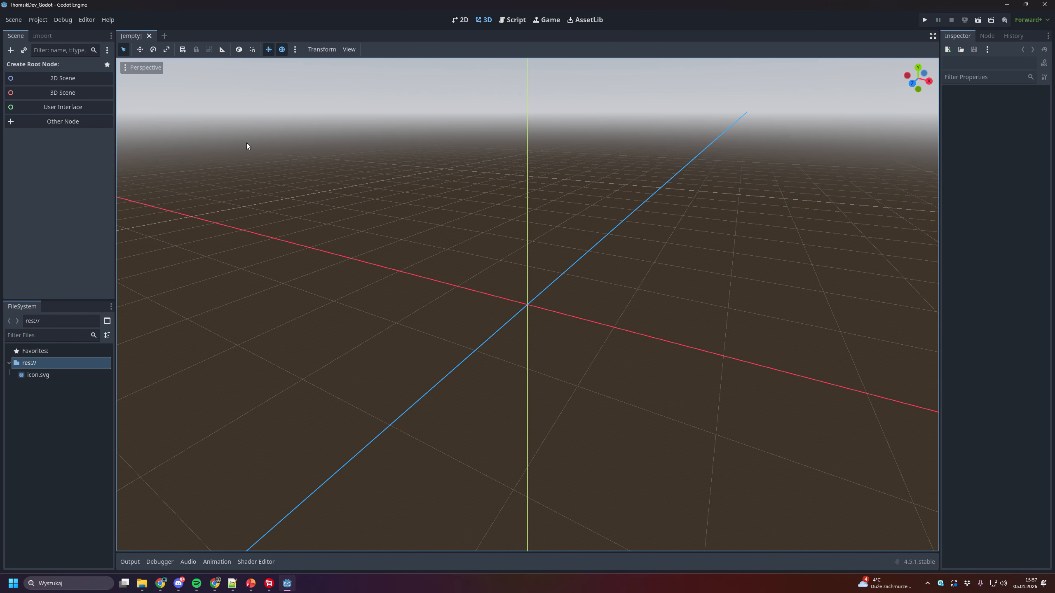
# Step: Switch to the 2D workspace and create a folder named assets in res://
pyautogui.click(461, 24)
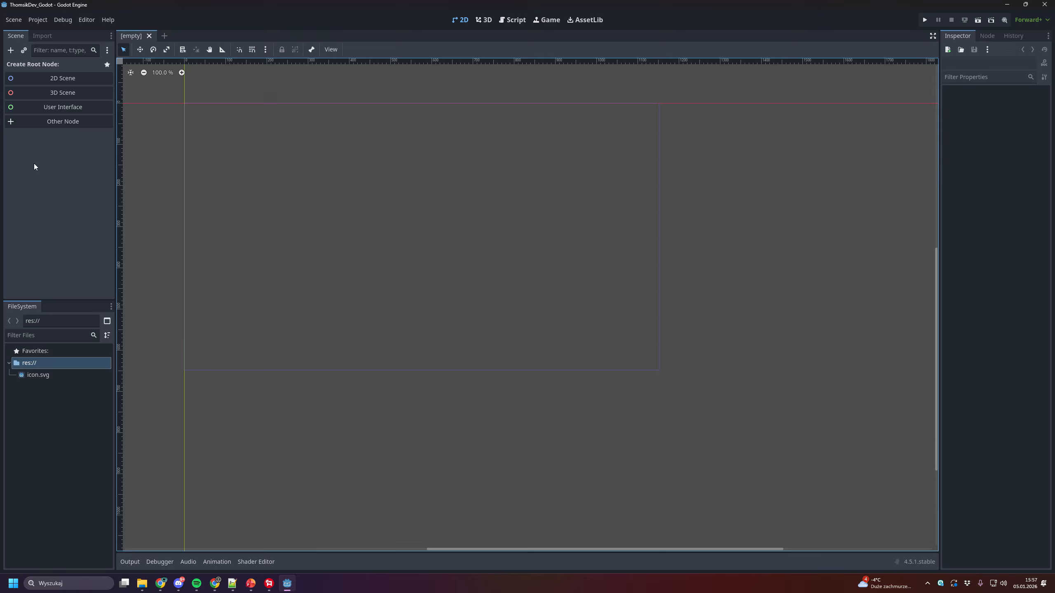
pyautogui.rightClick(35, 362)
pyautogui.moveTo(117, 368)
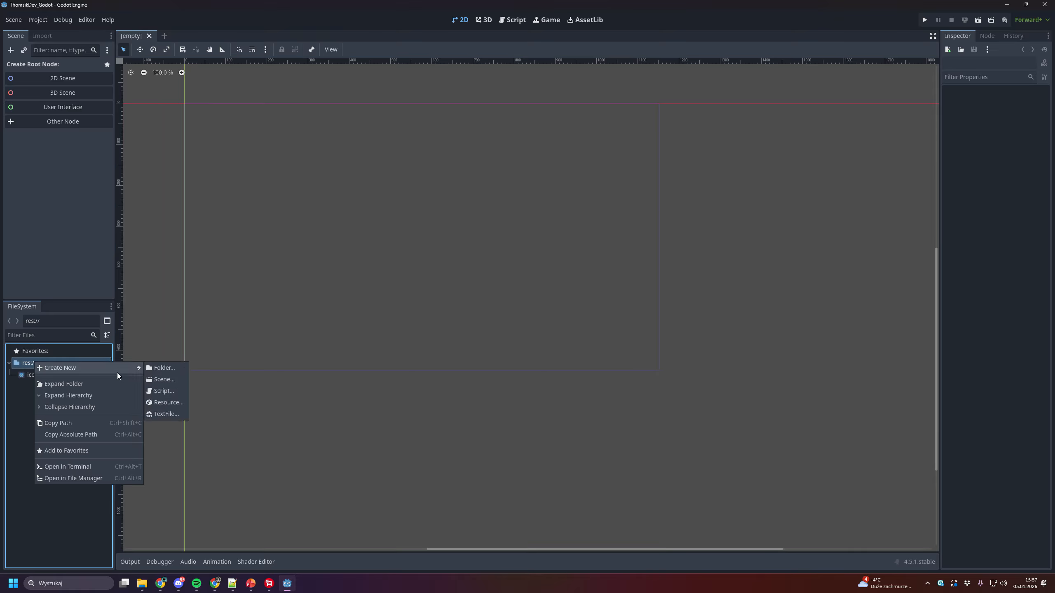
pyautogui.click(167, 365)
pyautogui.write('ass')
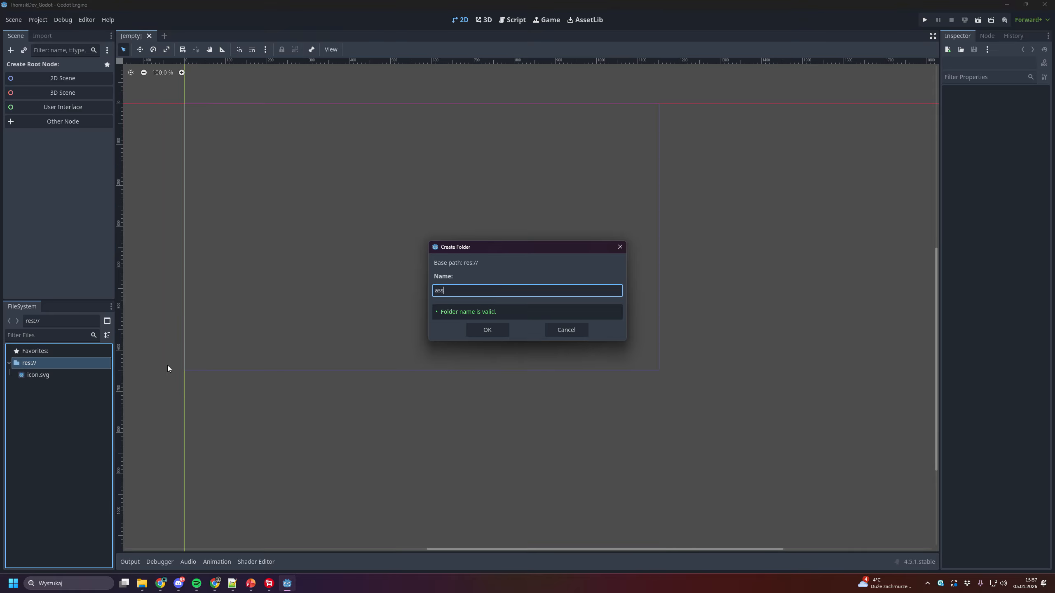
pyautogui.write('ets')
pyautogui.press('Return')
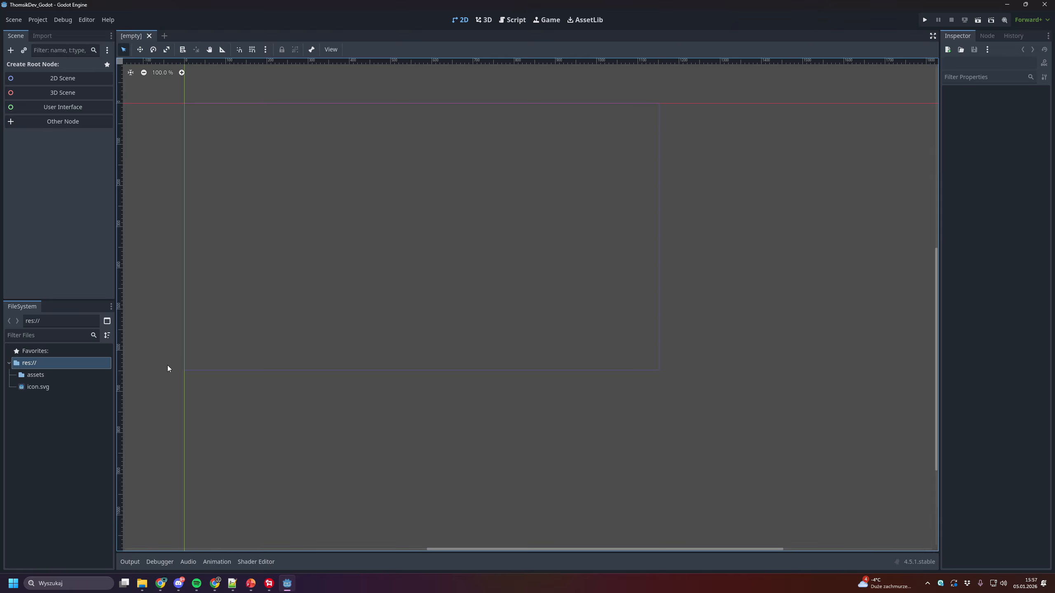
# Step: Open the options for creating a new item in the res:// folder
pyautogui.rightClick(90, 365)
pyautogui.moveTo(166, 372)
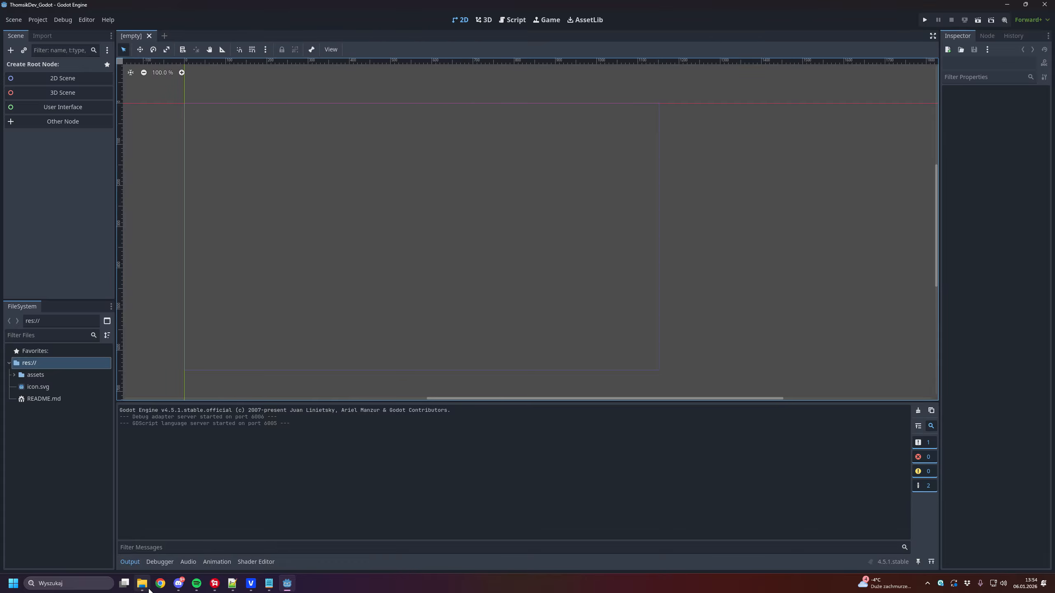
# Step: Switch to File Explorer and open the YTASSETS folder to find the free citizen-artist-astrologer character pack
pyautogui.click(142, 583)
pyautogui.moveTo(279, 188); pyautogui.dragTo(443, 176)
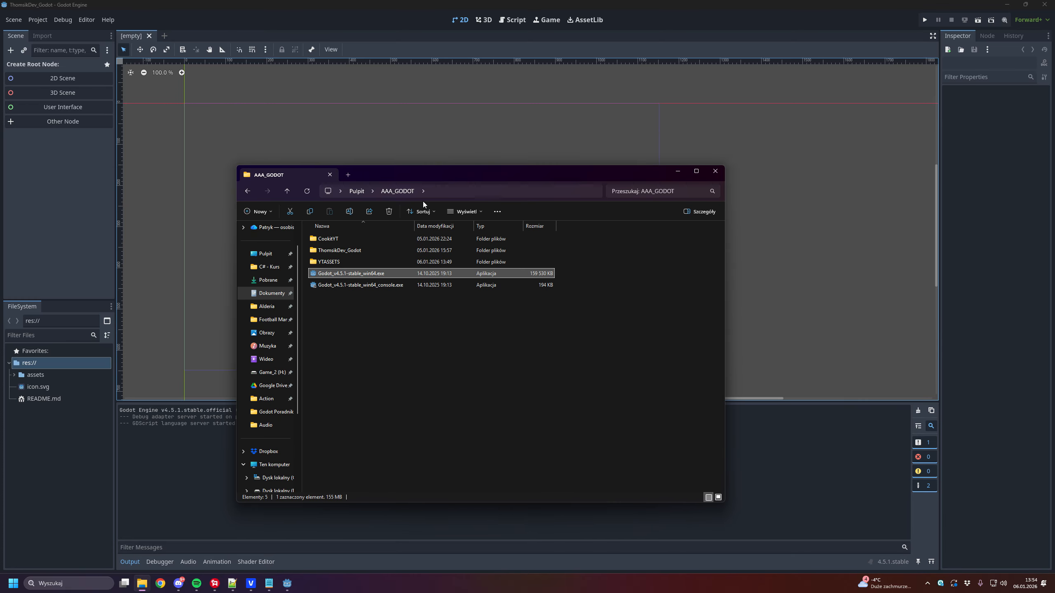
pyautogui.doubleClick(334, 261)
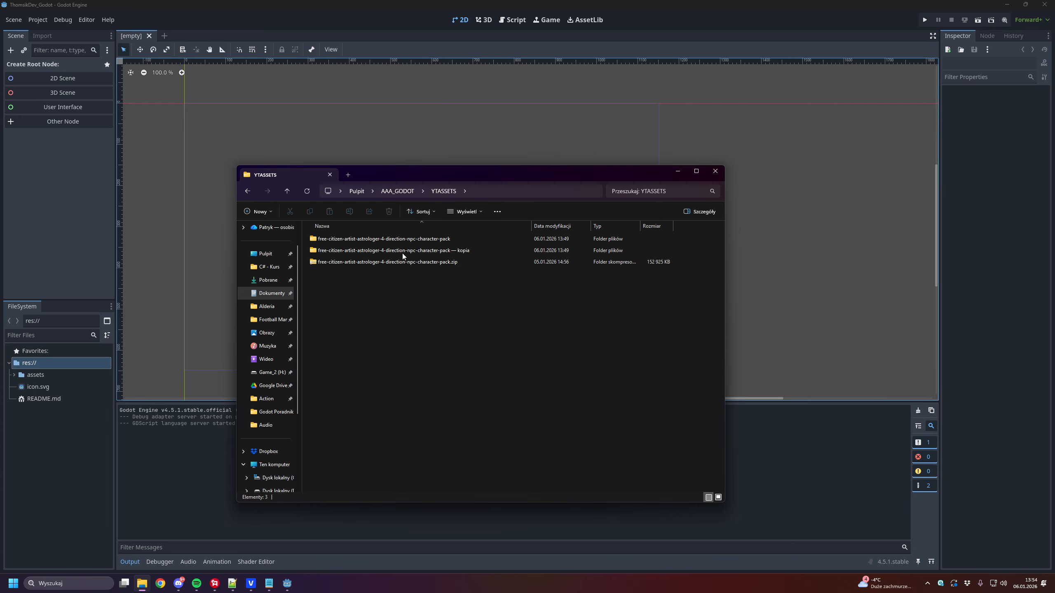
pyautogui.click(410, 242)
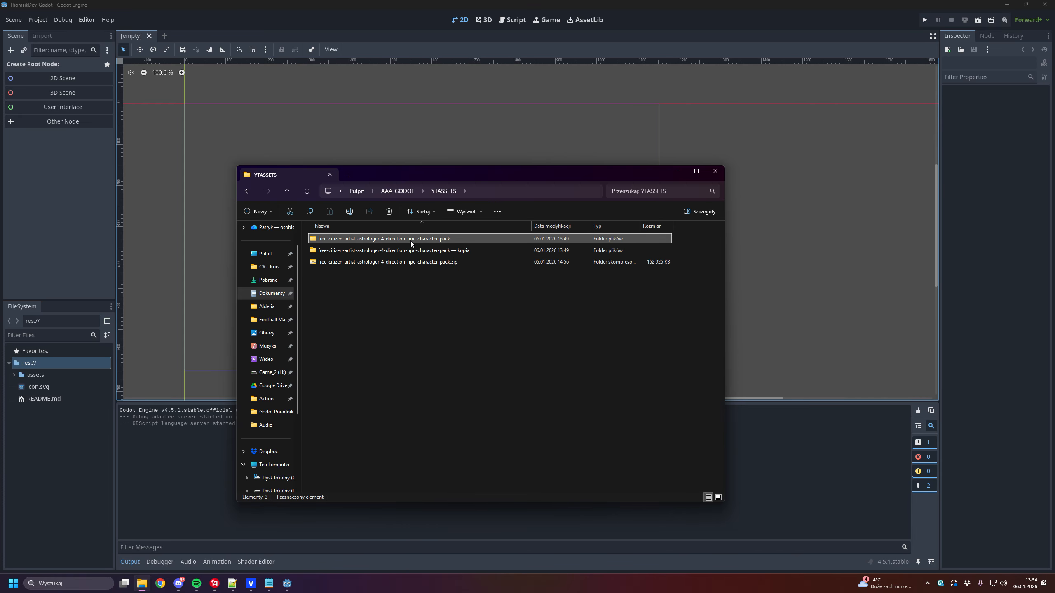
# Step: Open the character pack and go down through the Citizen PNG folders to look at its structure
pyautogui.doubleClick(402, 239)
pyautogui.doubleClick(353, 239)
pyautogui.doubleClick(322, 239)
pyautogui.doubleClick(321, 240)
pyautogui.doubleClick(320, 240)
pyautogui.doubleClick(320, 240)
# Step: Look over the Citizen PNG direction folders and go back up to the AAA_GODOT folder
pyautogui.click(248, 191)
pyautogui.click(248, 192)
pyautogui.click(248, 191)
pyautogui.press('Down')
pyautogui.press('Down')
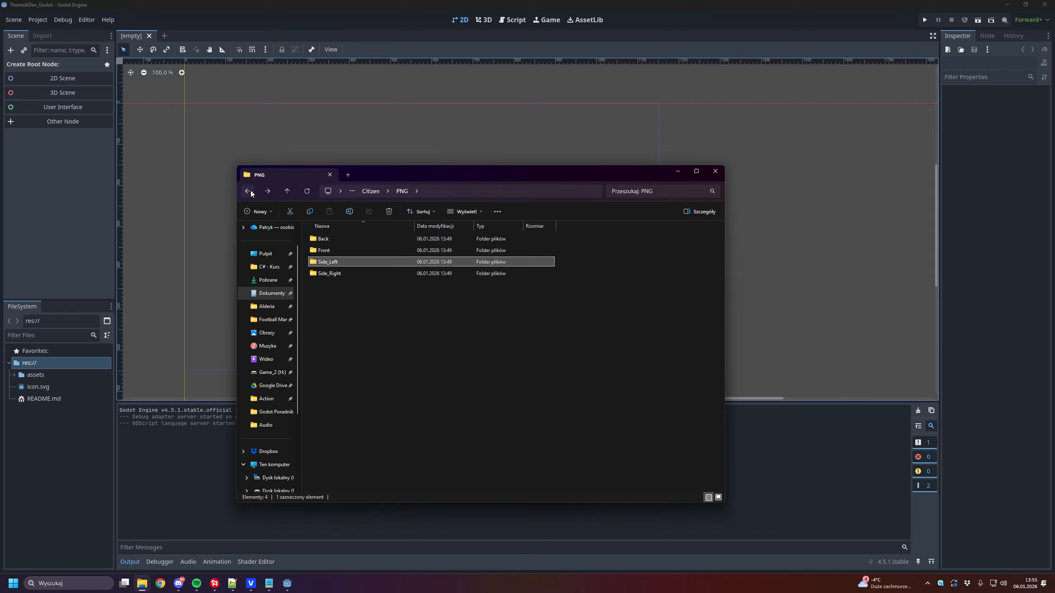
pyautogui.click(248, 191)
pyautogui.press('Down')
pyautogui.press('Return')
pyautogui.click(248, 191)
pyautogui.click(248, 191)
pyautogui.click(248, 192)
pyautogui.click(248, 192)
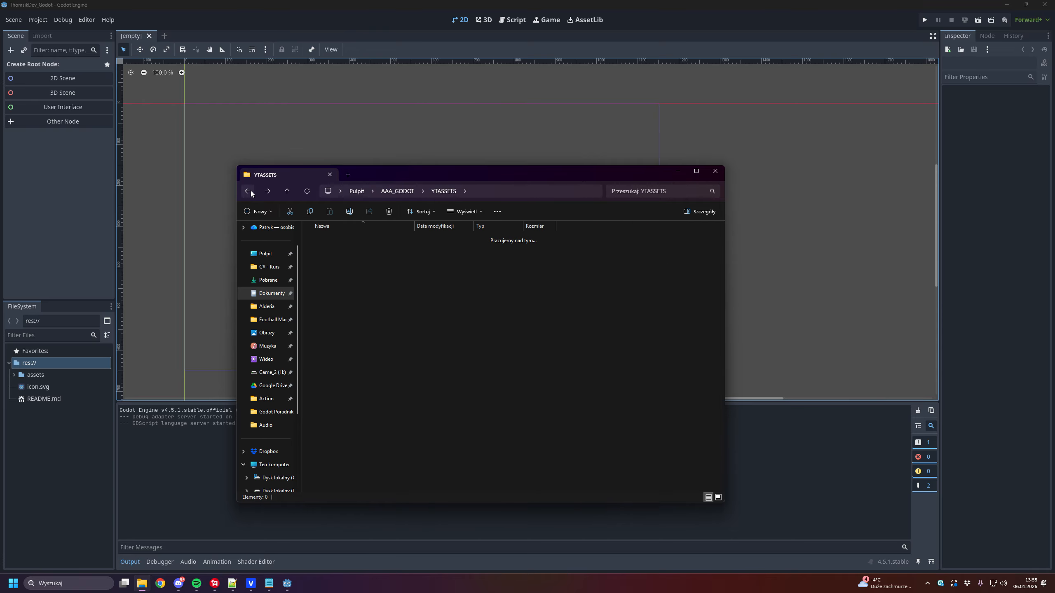
# Step: Copy the free-citizen-artist-astrologer-4-direction-npc-character-pack folder from YTASSETS and return to AAA_GODOT
pyautogui.rightClick(337, 261)
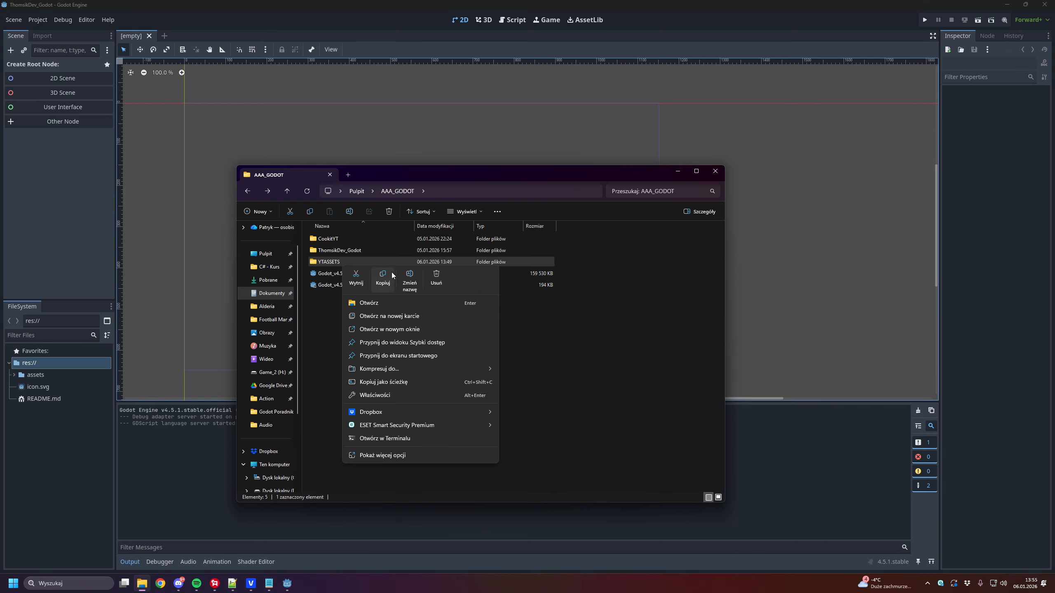
pyautogui.click(383, 276)
pyautogui.doubleClick(346, 262)
pyautogui.rightClick(337, 239)
pyautogui.click(378, 252)
pyautogui.click(398, 191)
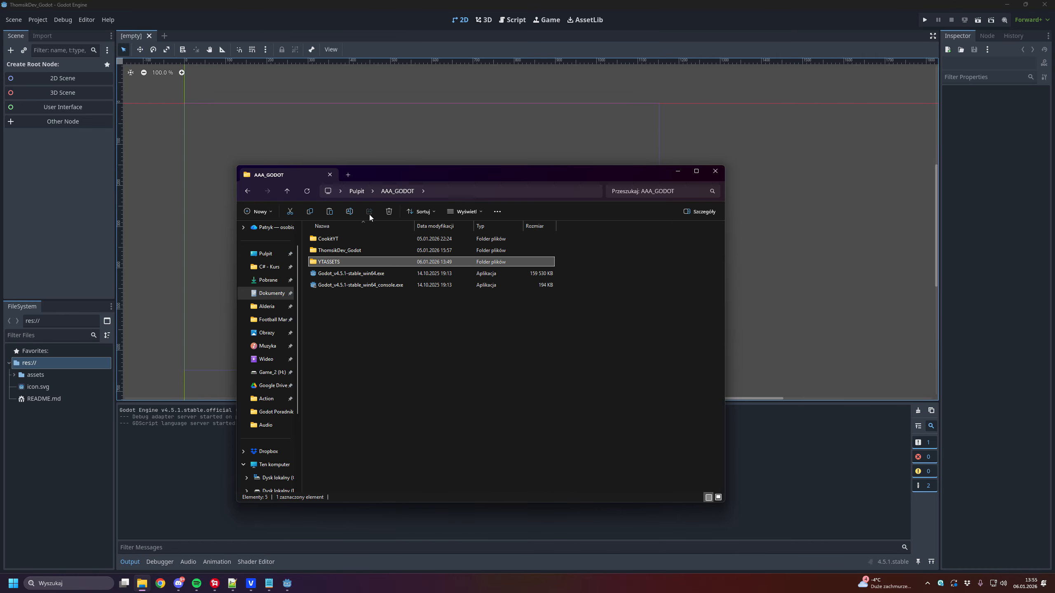
# Step: Open the assets folder in ThomsikDev_Godot/thomsik-dev-godot and delete its existing contents
pyautogui.doubleClick(339, 250)
pyautogui.doubleClick(340, 243)
pyautogui.doubleClick(330, 258)
pyautogui.rightClick(362, 264)
pyautogui.click(359, 238)
pyautogui.press('Delete')
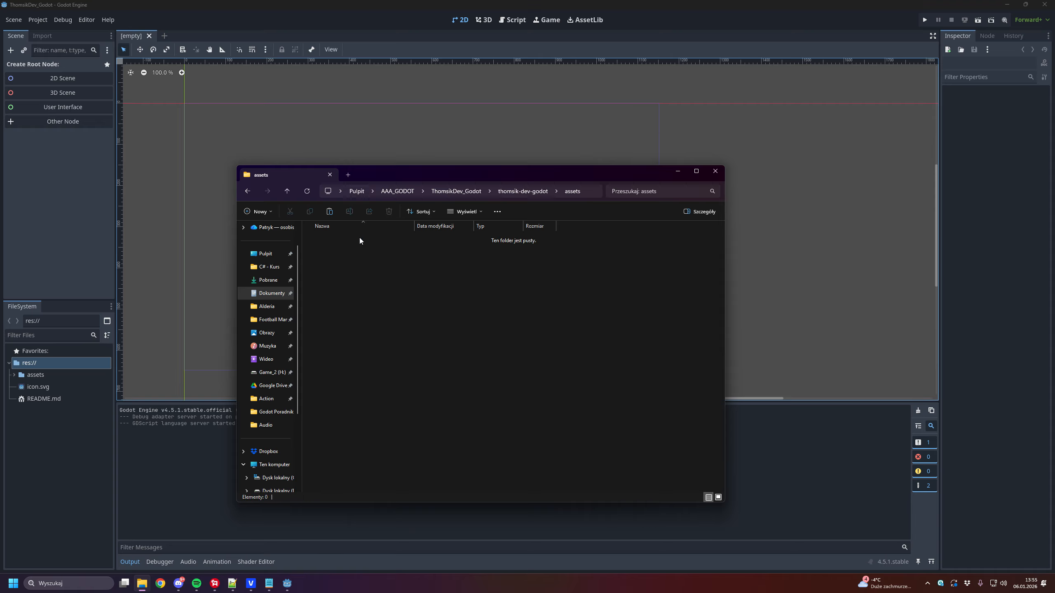
# Step: Paste the copied character pack into the project's assets folder and return to Godot
pyautogui.rightClick(358, 246)
pyautogui.click(370, 256)
pyautogui.click(677, 172)
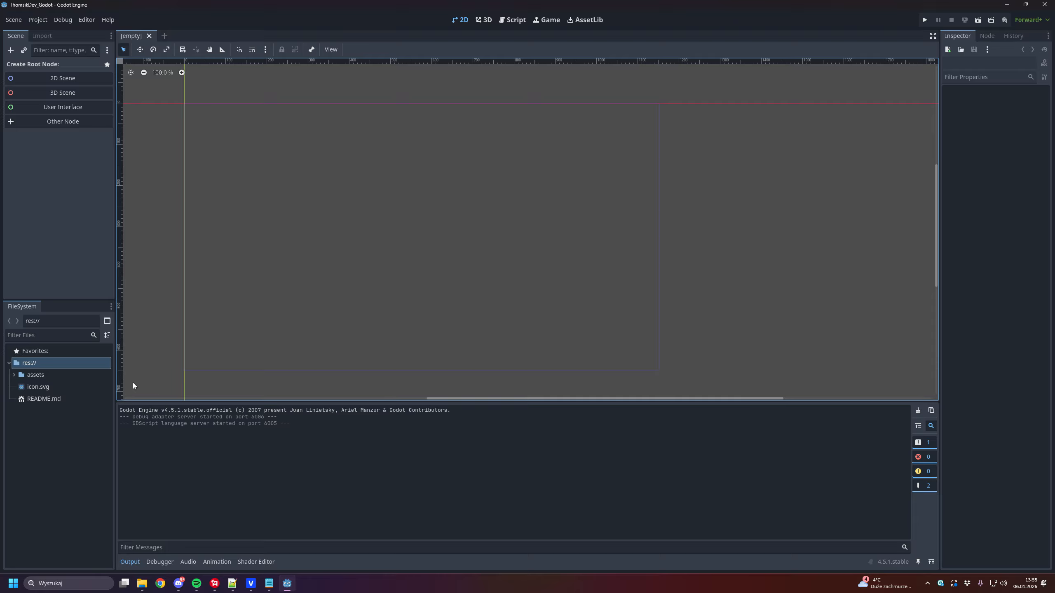
# Step: Create a new scene named World in res:// with 2D Scene as the root type
pyautogui.rightClick(90, 365)
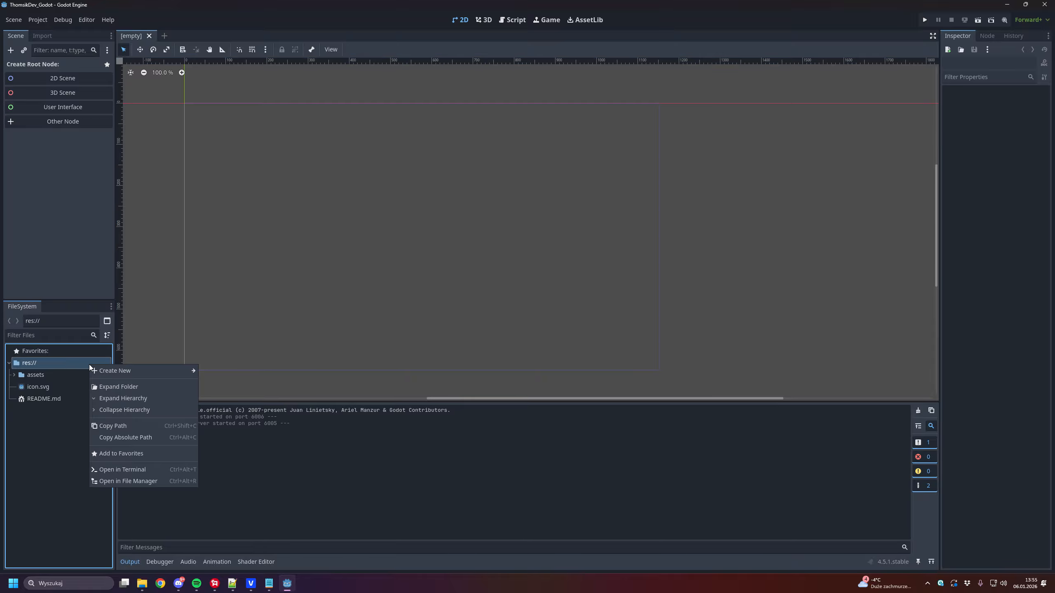
pyautogui.rightClick(72, 362)
pyautogui.moveTo(118, 374)
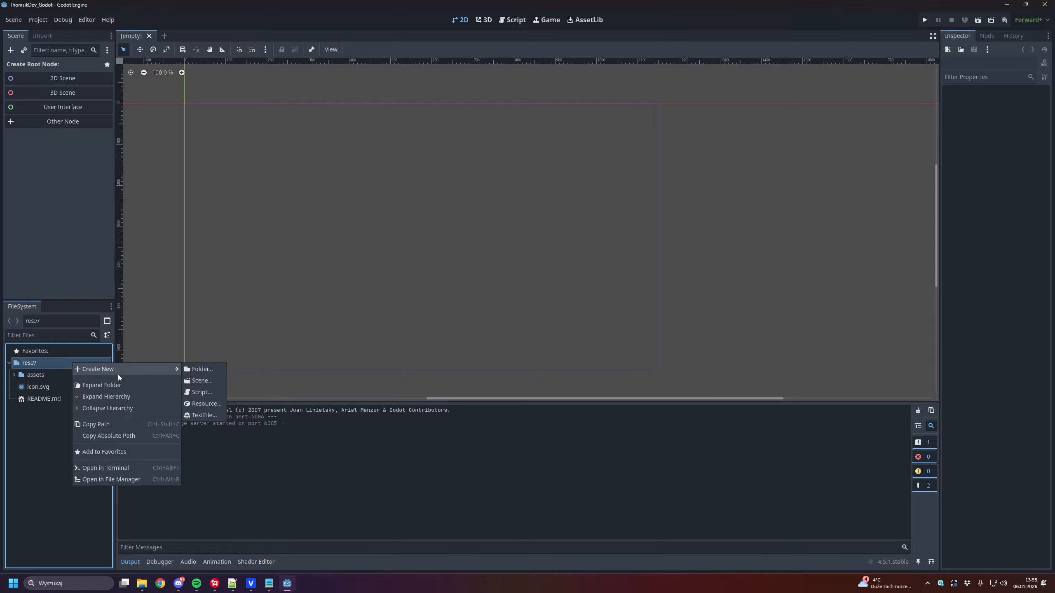
pyautogui.click(209, 387)
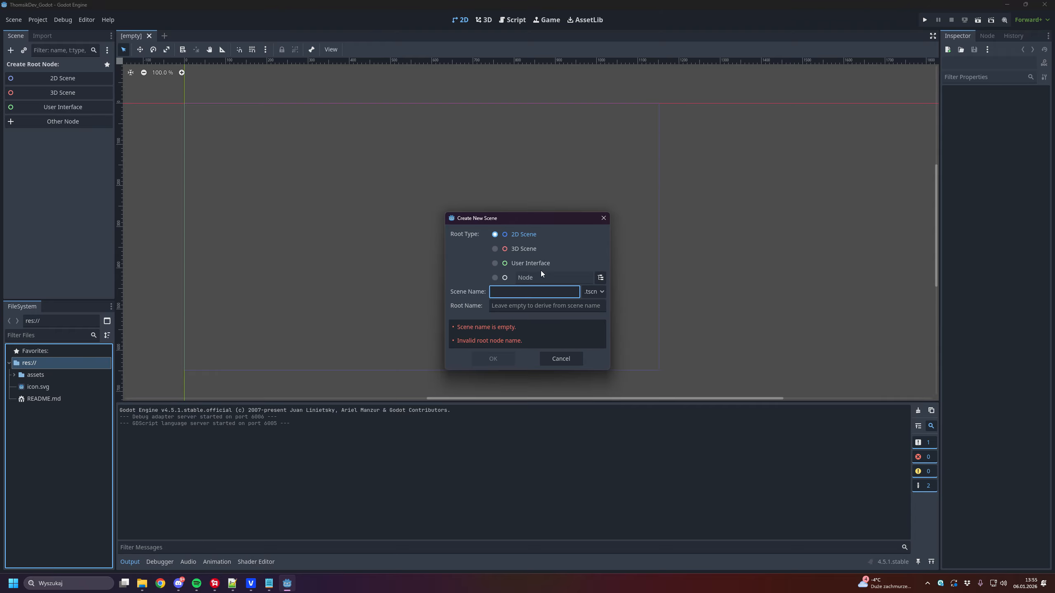
pyautogui.write('World')
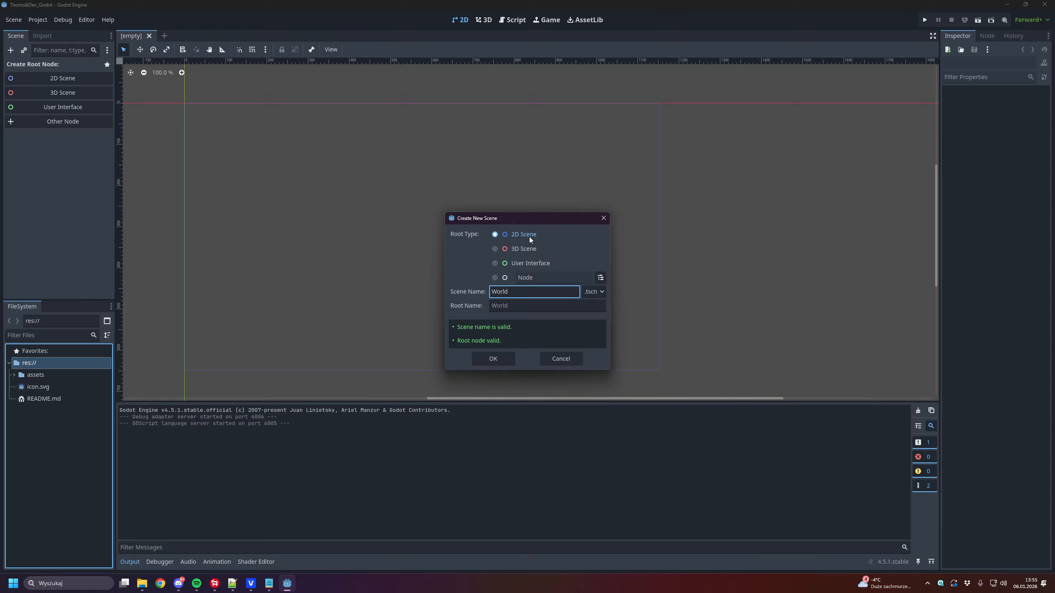
pyautogui.click(502, 361)
# Step: Create a new scene named Player in res:// with CharacterBody2D as its root node type
pyautogui.rightClick(52, 367)
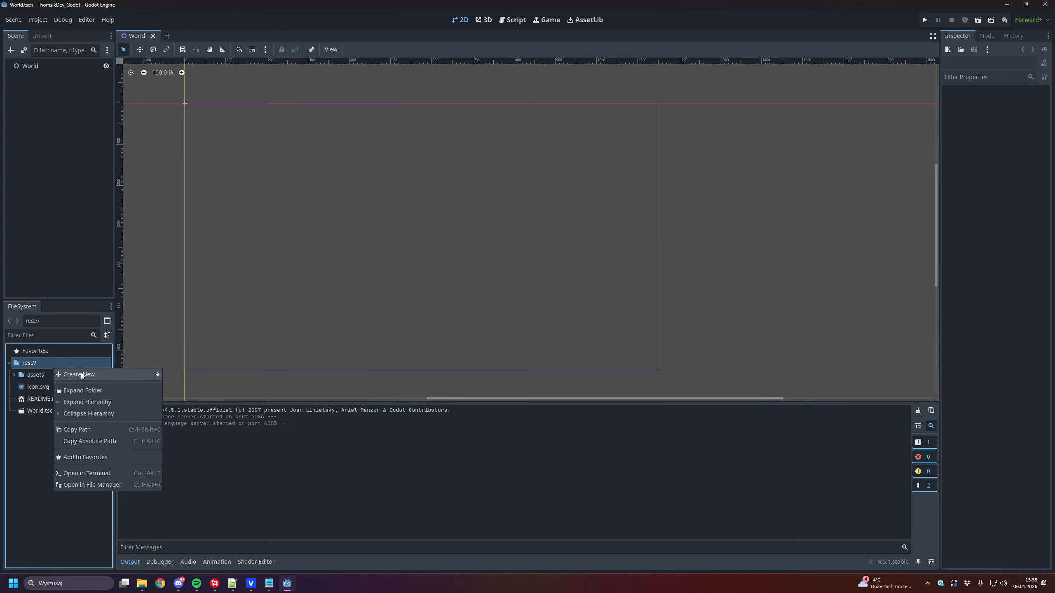
pyautogui.moveTo(81, 375)
pyautogui.click(191, 387)
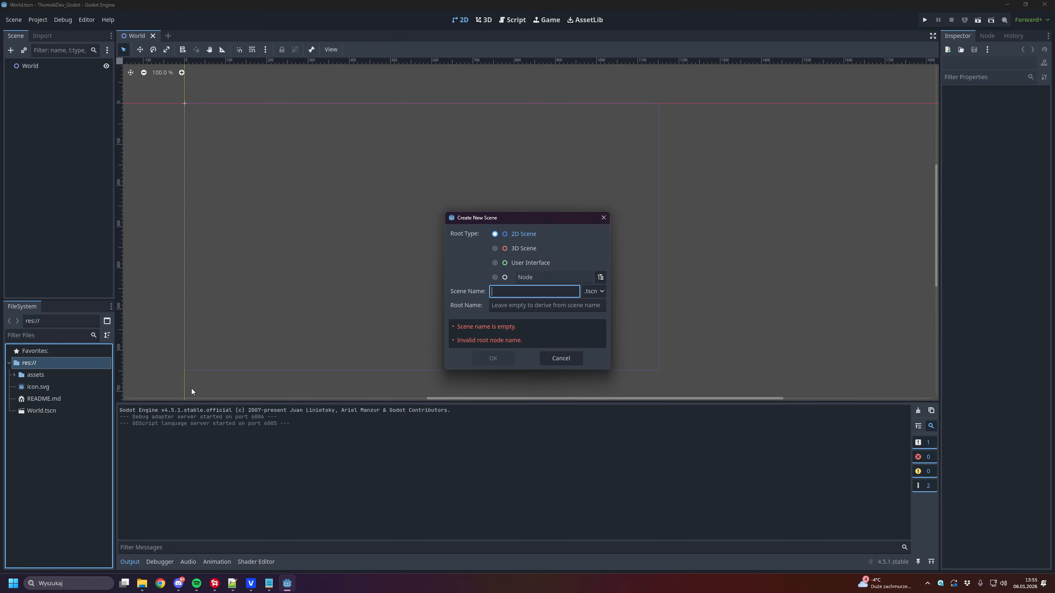
pyautogui.write('Player')
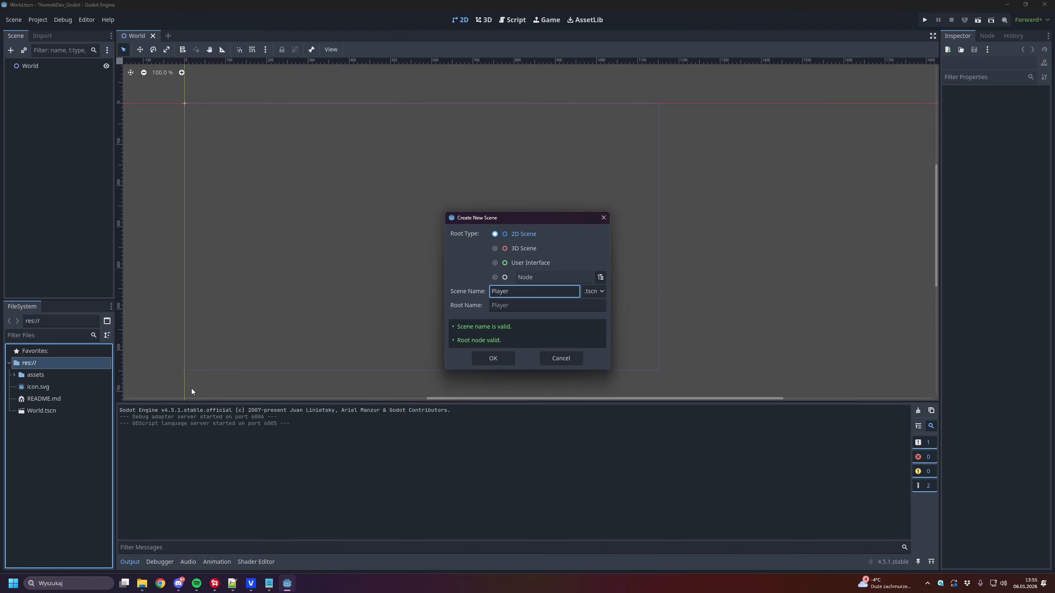
pyautogui.click(601, 278)
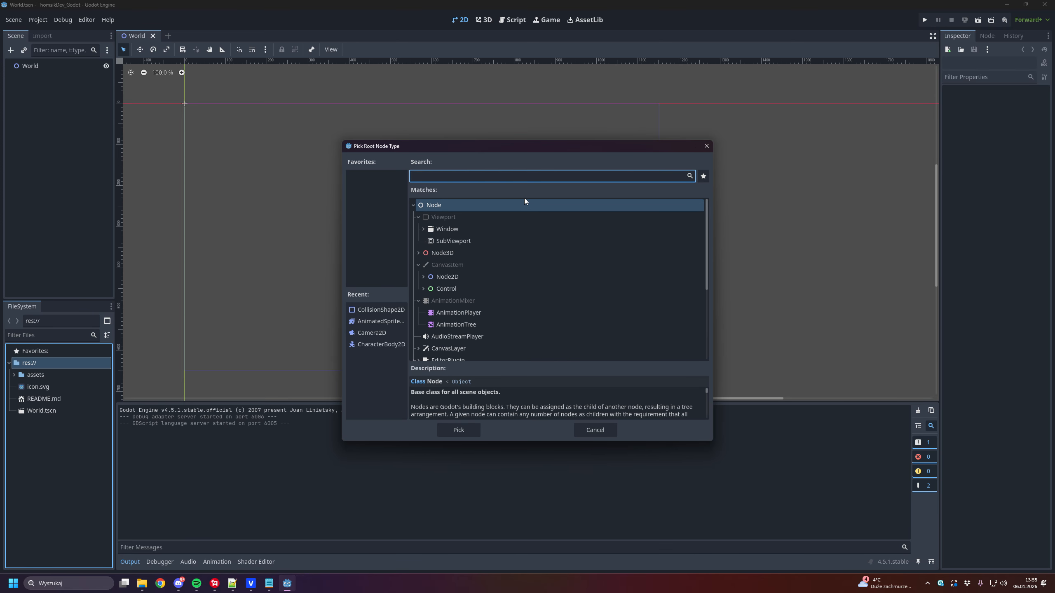
pyautogui.write('Chare')
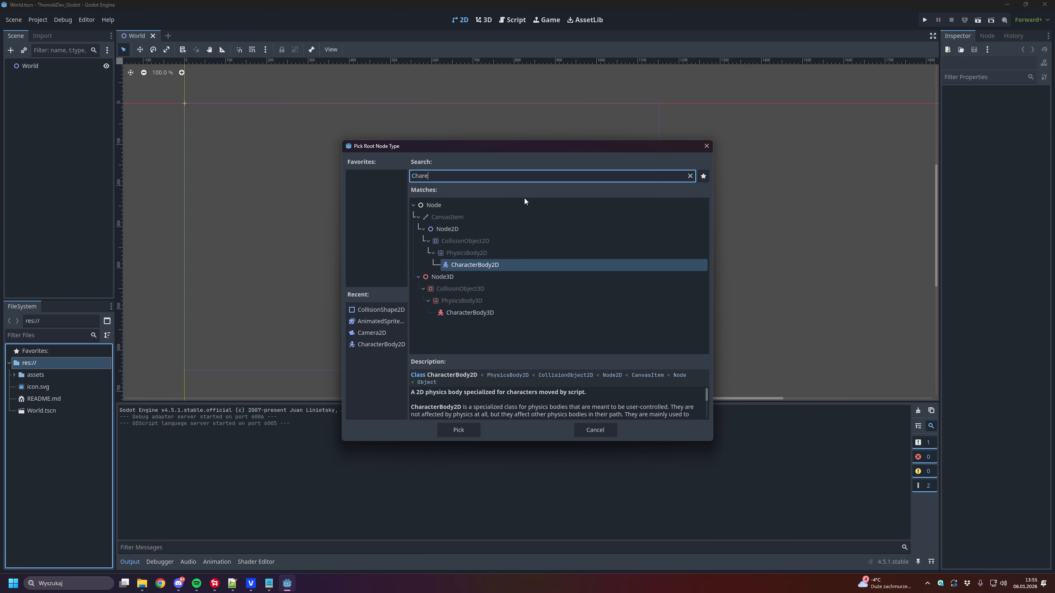
pyautogui.doubleClick(496, 263)
pyautogui.click(491, 359)
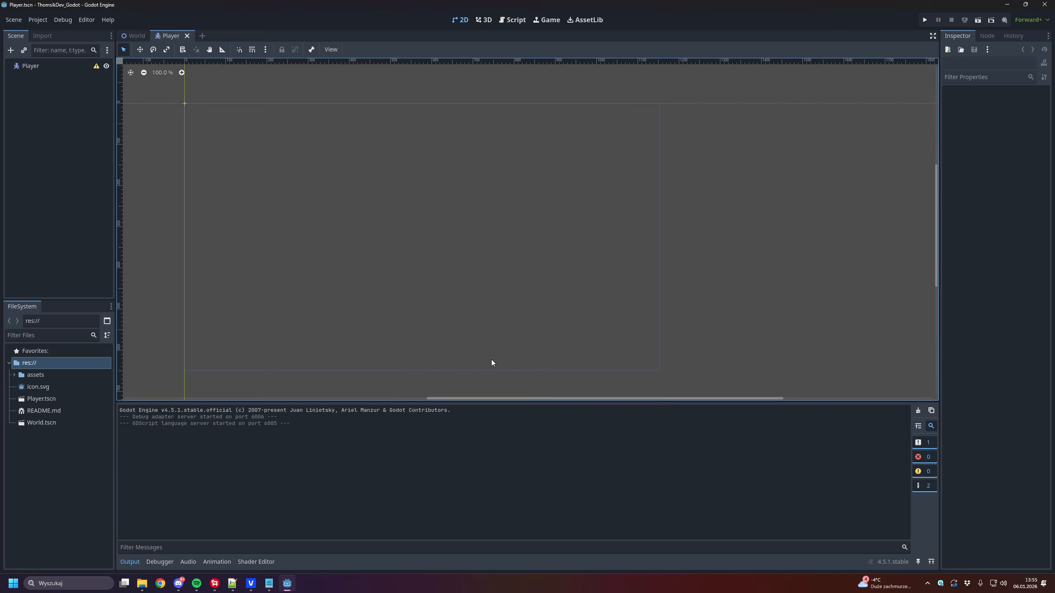
# Step: Select the Player root node in the Player scene and check its warning
pyautogui.click(55, 397)
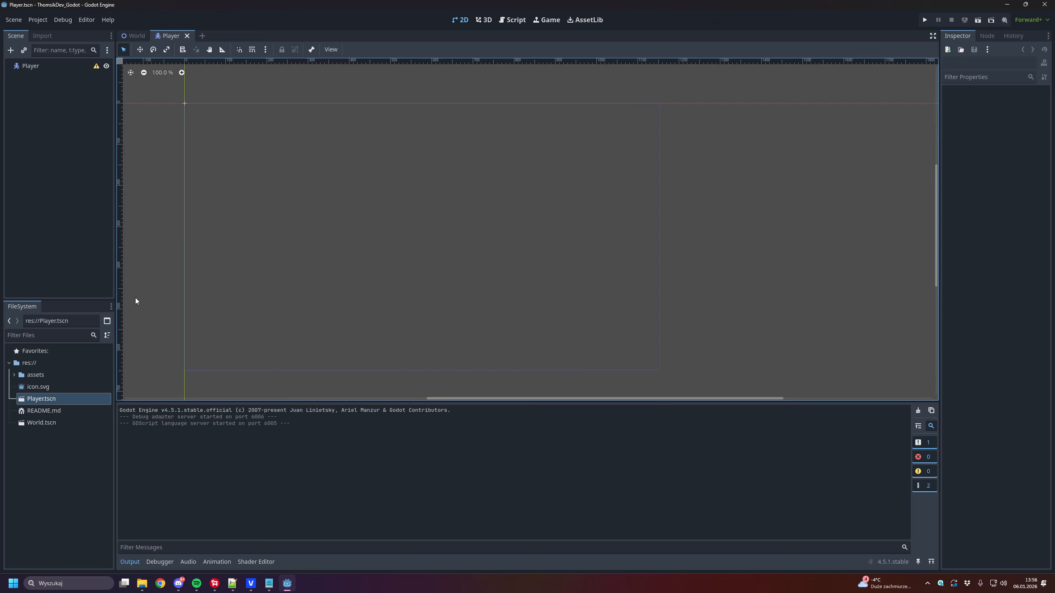
pyautogui.click(64, 67)
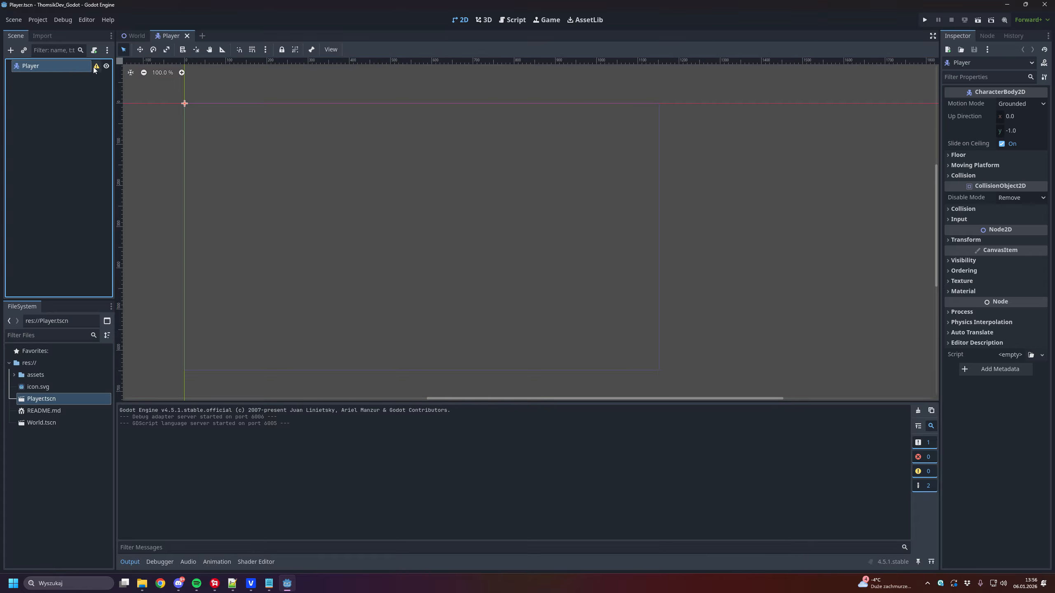
pyautogui.moveTo(94, 66)
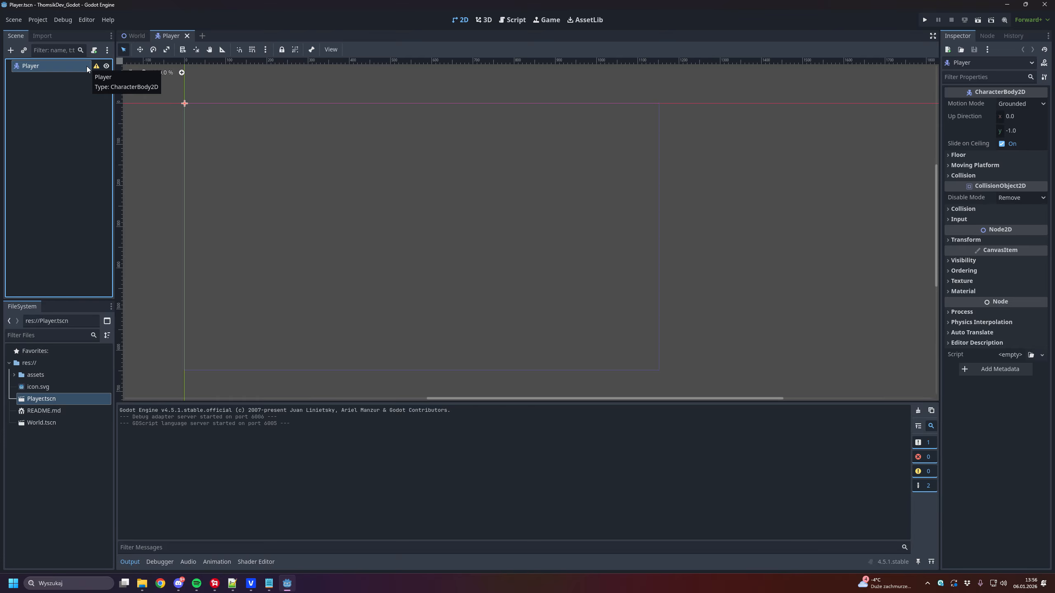
# Step: Add a Camera2D node as a child of the Player root node
pyautogui.rightClick(86, 66)
pyautogui.click(108, 70)
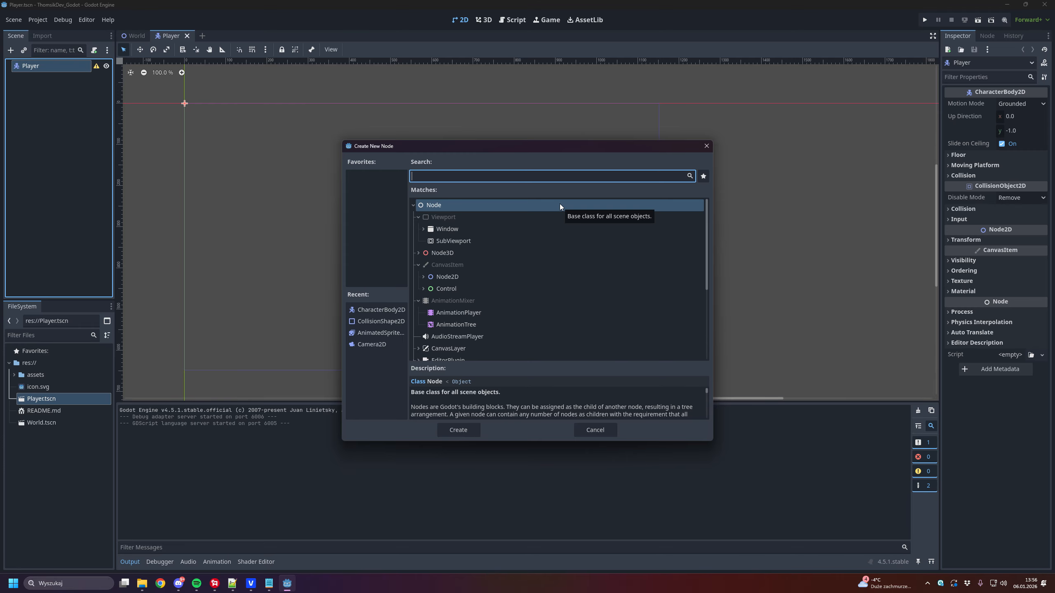
pyautogui.write('came')
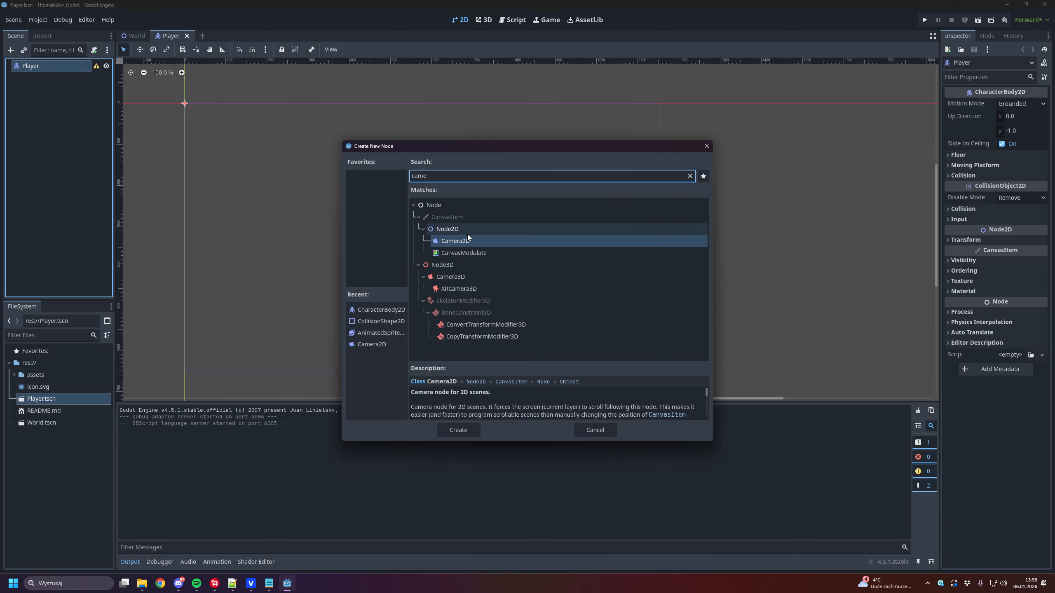
pyautogui.click(475, 241)
pyautogui.doubleClick(475, 240)
# Step: Add an AnimatedSprite2D node as a child of the Player root node
pyautogui.rightClick(51, 63)
pyautogui.click(73, 70)
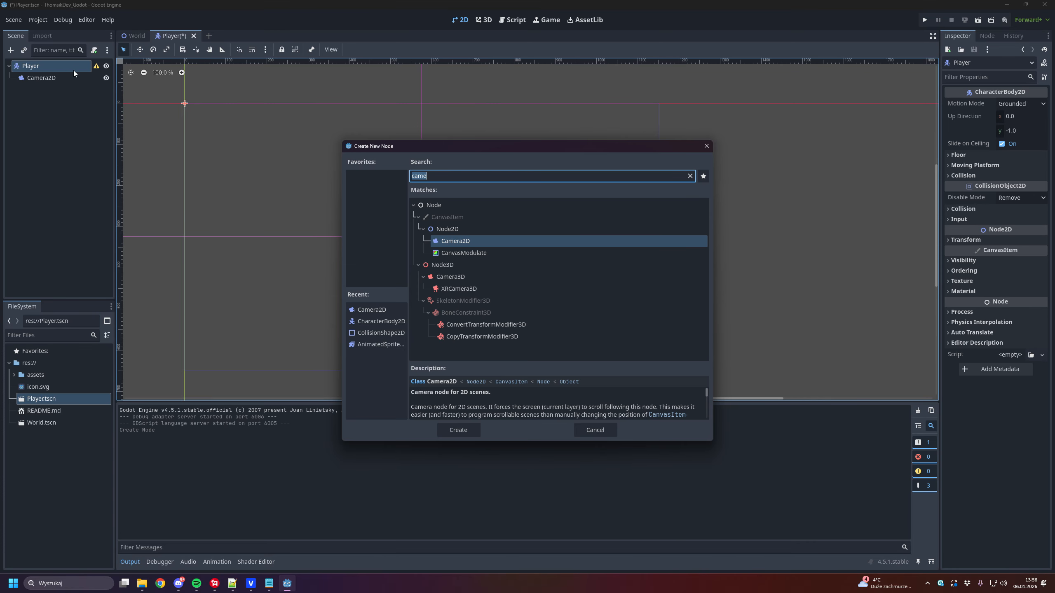
pyautogui.write('animat')
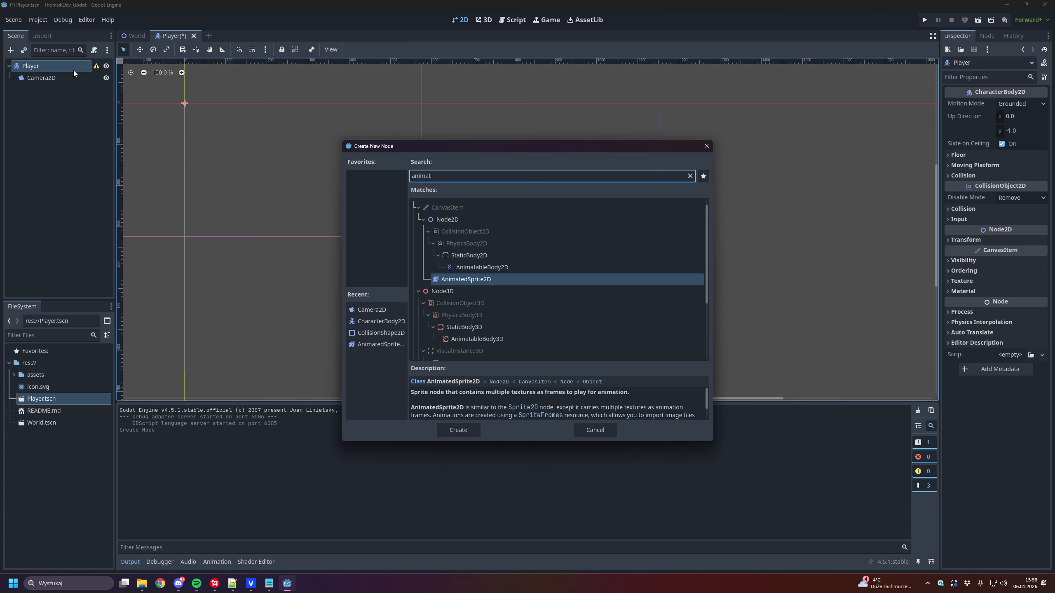
pyautogui.press('Return')
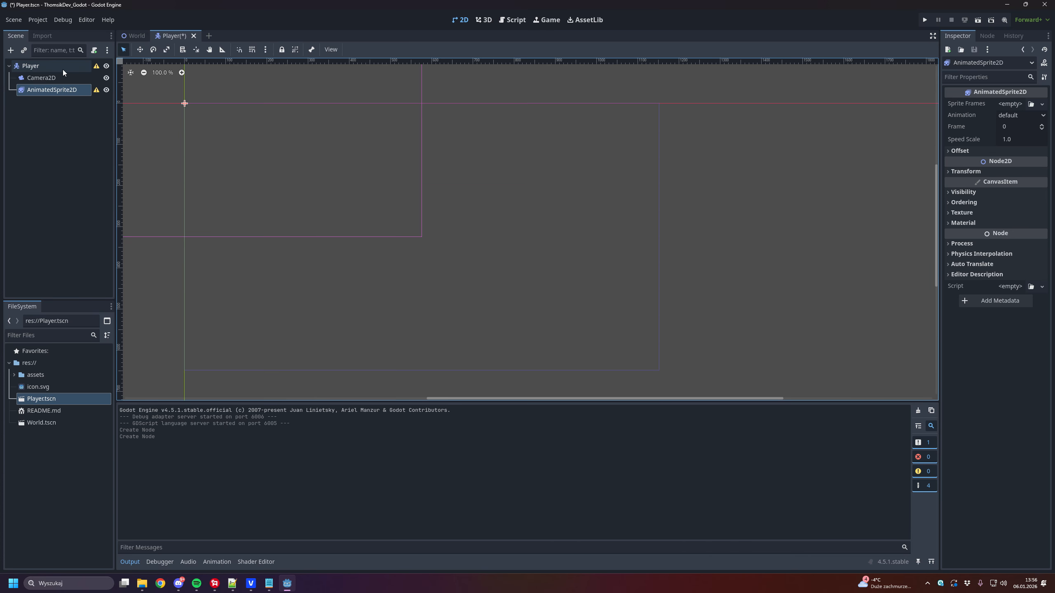
# Step: Add a CollisionShape2D node as a child of the Player root node and save the scene
pyautogui.rightClick(62, 68)
pyautogui.click(93, 71)
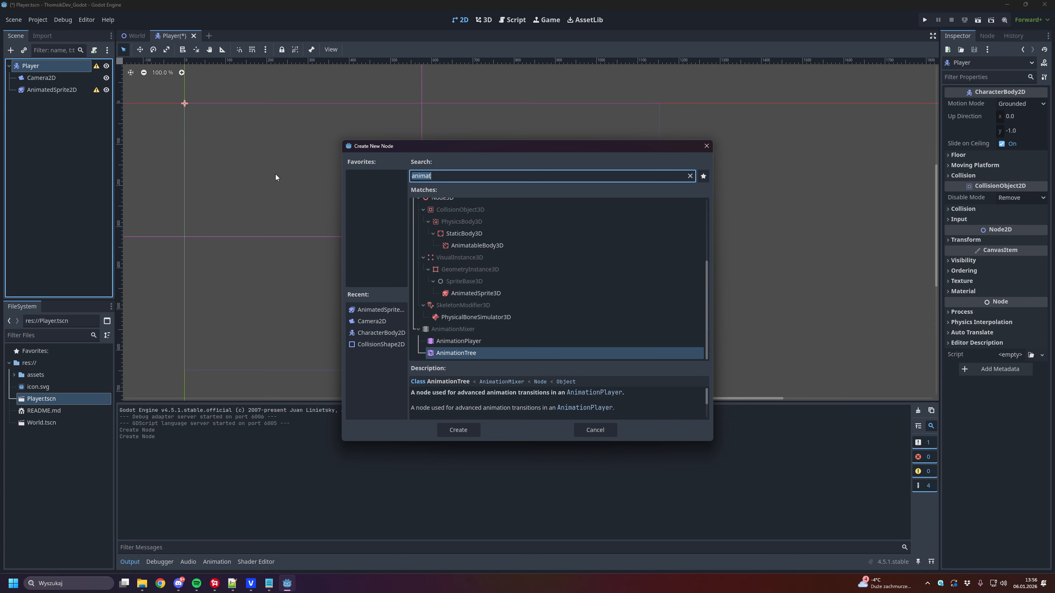
pyautogui.write('coll')
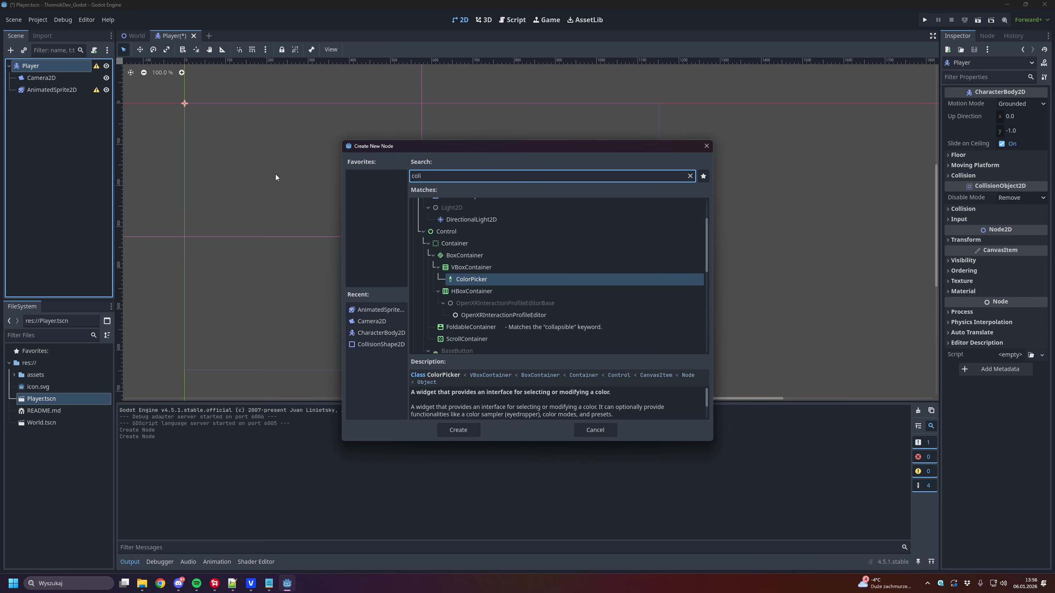
pyautogui.scroll(2, 534, 238)
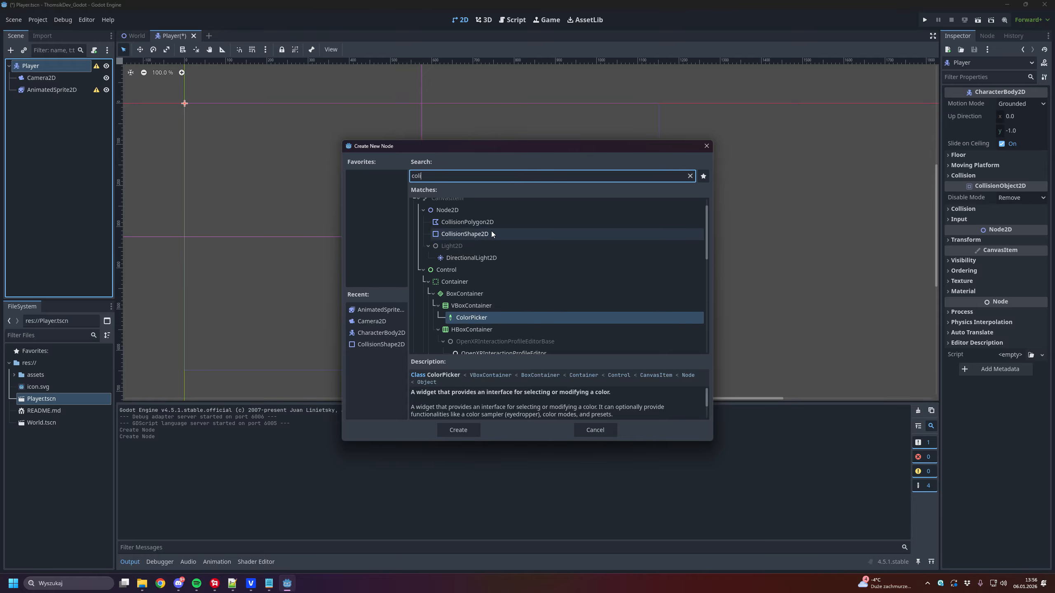
pyautogui.doubleClick(487, 235)
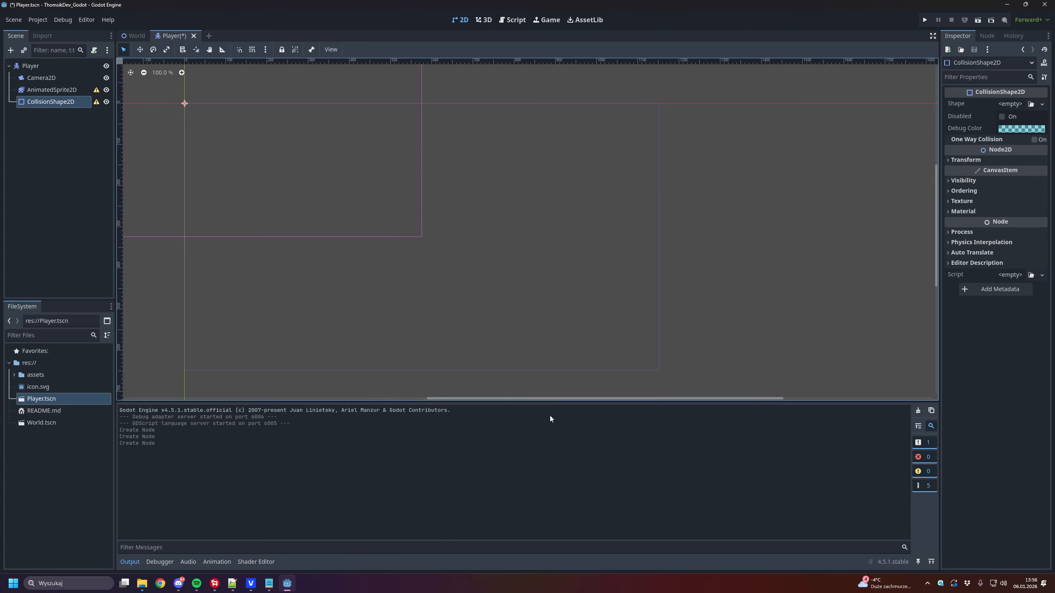
pyautogui.hotkey('ctrl', 's')
pyautogui.moveTo(252, 165); pyautogui.dragTo(376, 214, button='middle')
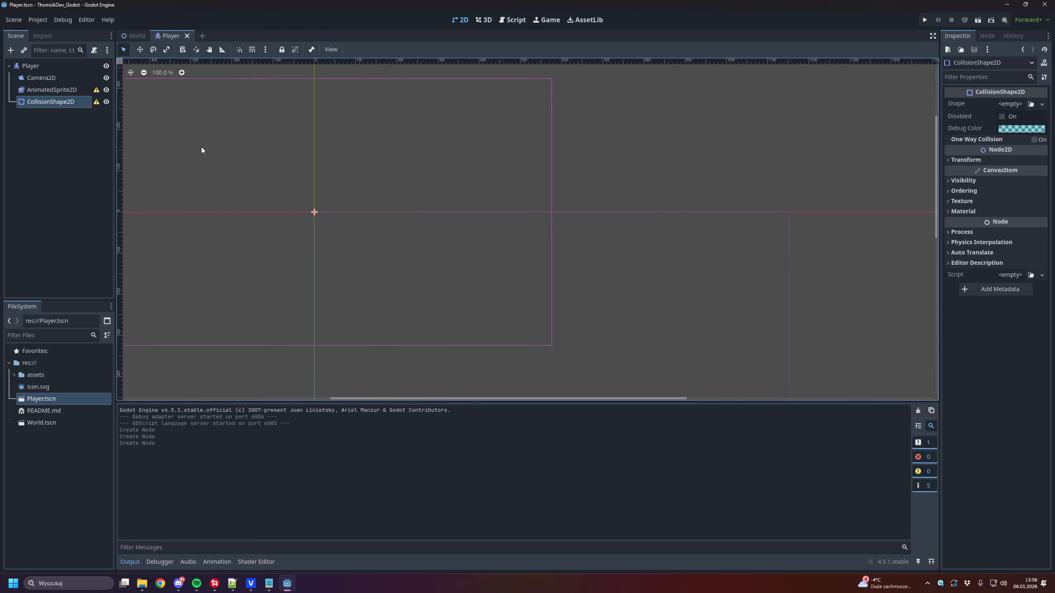
pyautogui.moveTo(326, 293); pyautogui.dragTo(358, 309, button='middle')
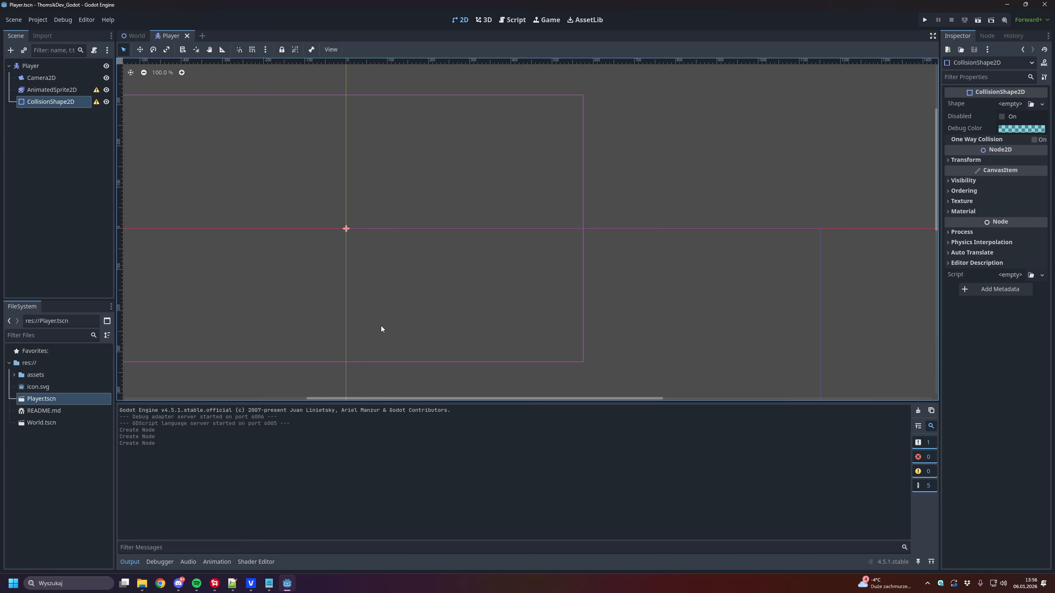
pyautogui.click(49, 89)
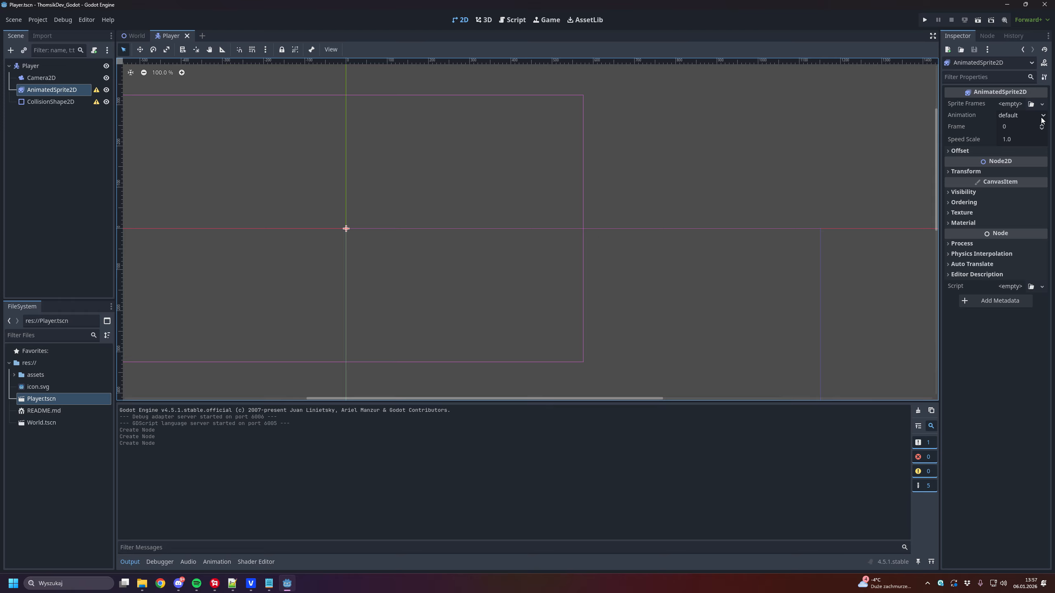
pyautogui.click(1031, 104)
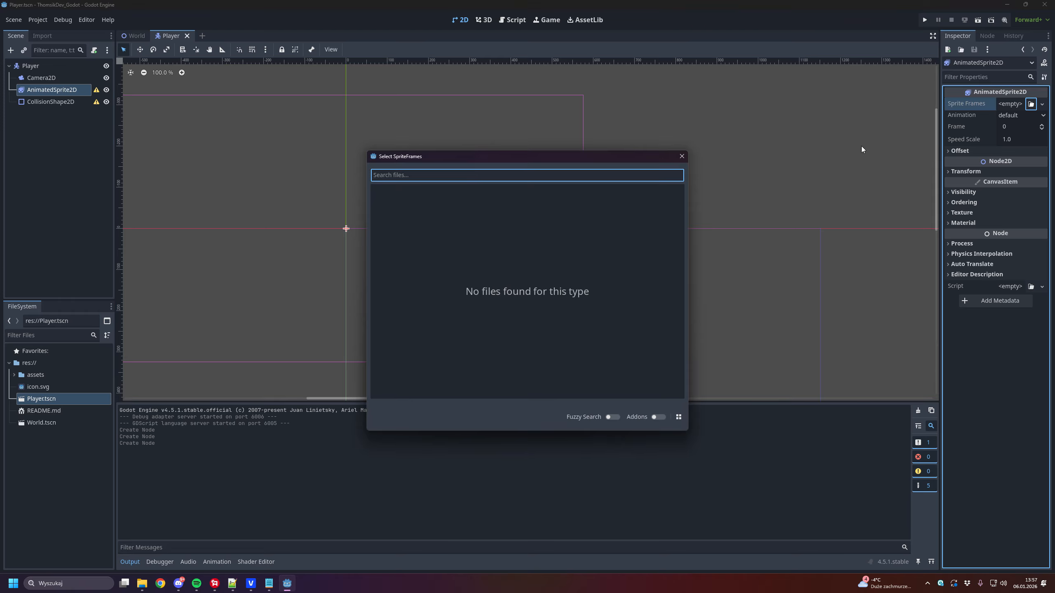
pyautogui.click(687, 156)
pyautogui.click(1009, 104)
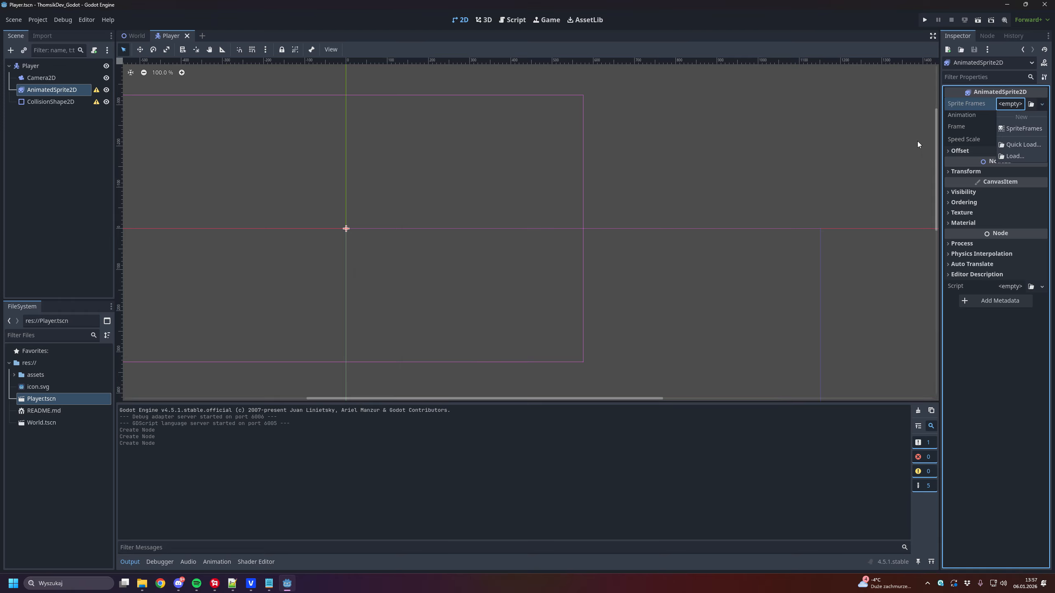
pyautogui.click(1012, 103)
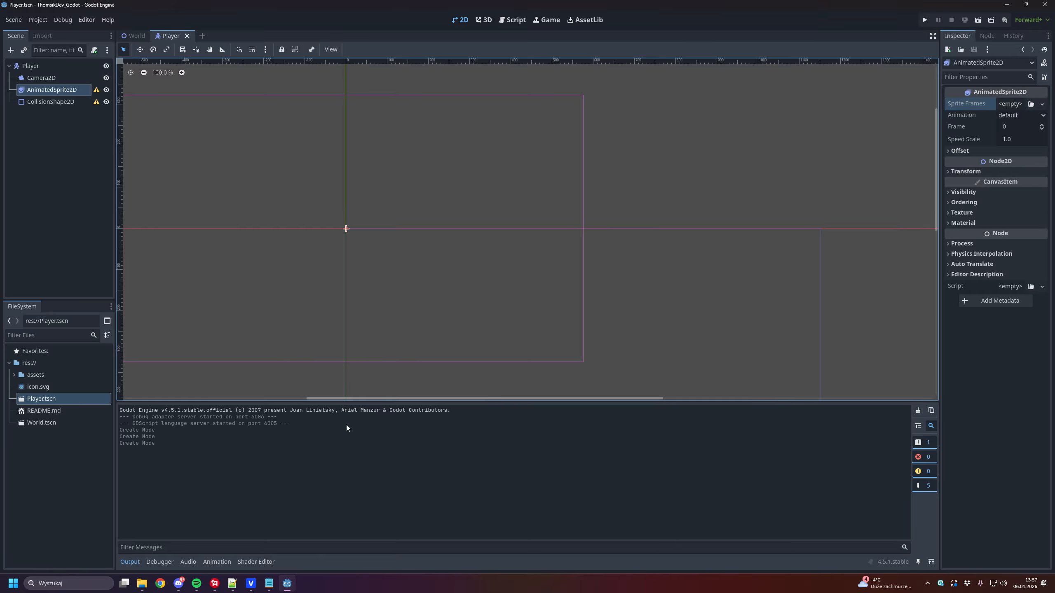
# Step: Assign a new SpriteFrames resource to the AnimatedSprite2D node and open it for editing
pyautogui.click(57, 91)
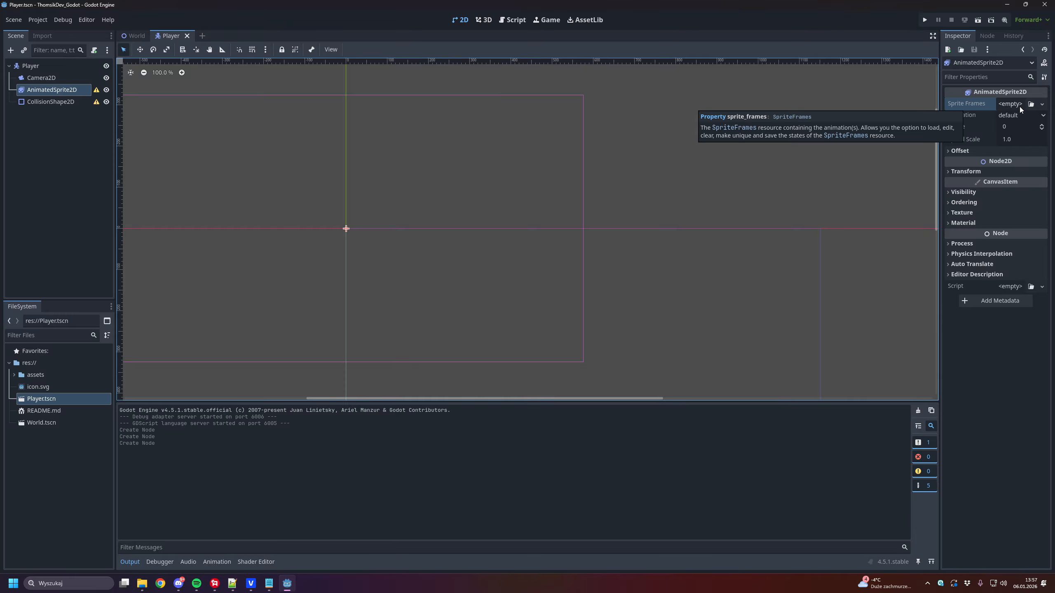
pyautogui.click(1042, 104)
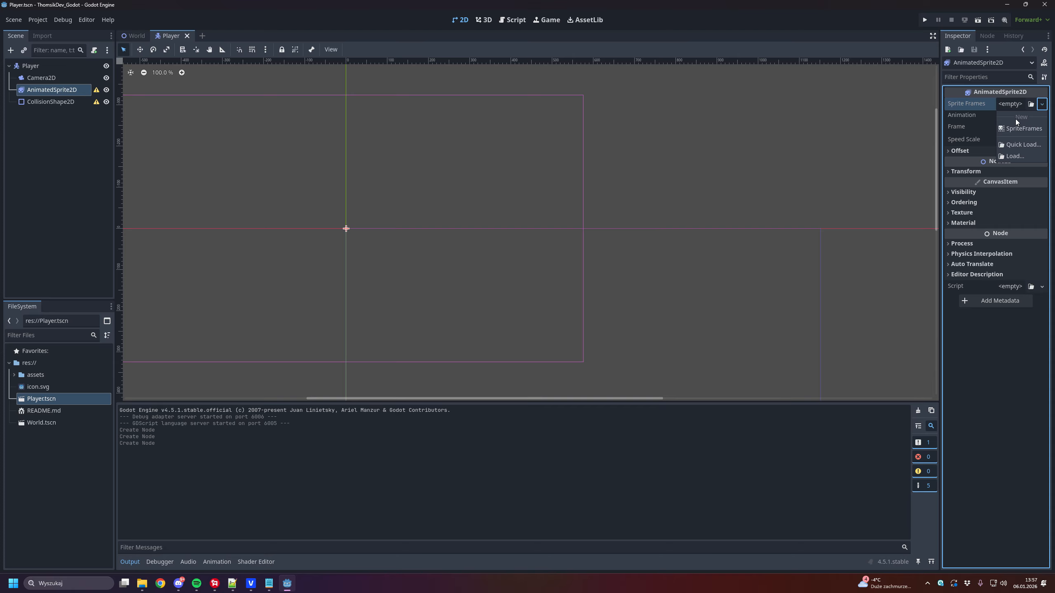
pyautogui.click(1023, 128)
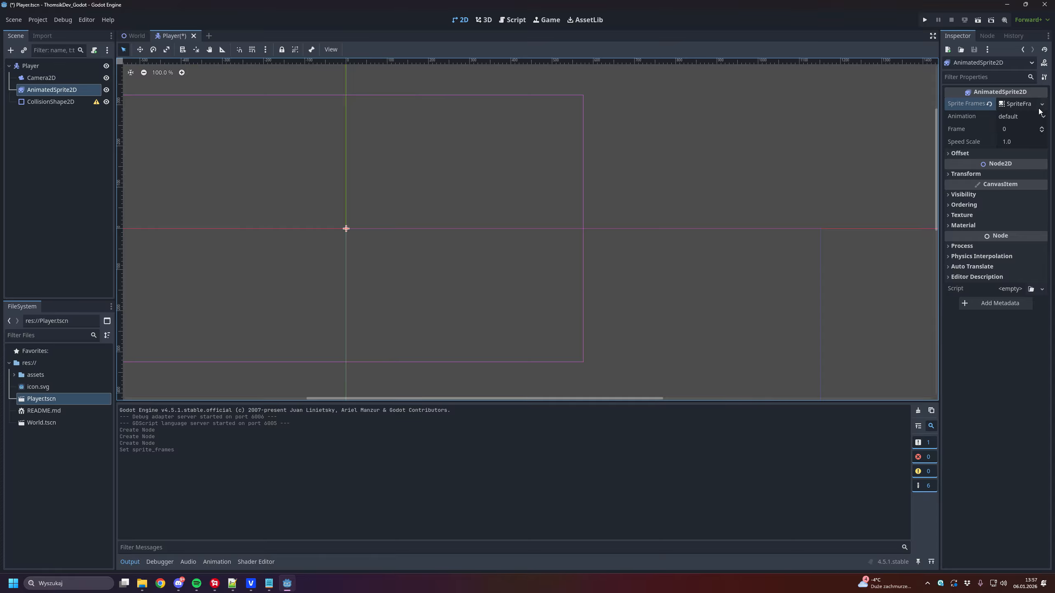
pyautogui.click(1019, 104)
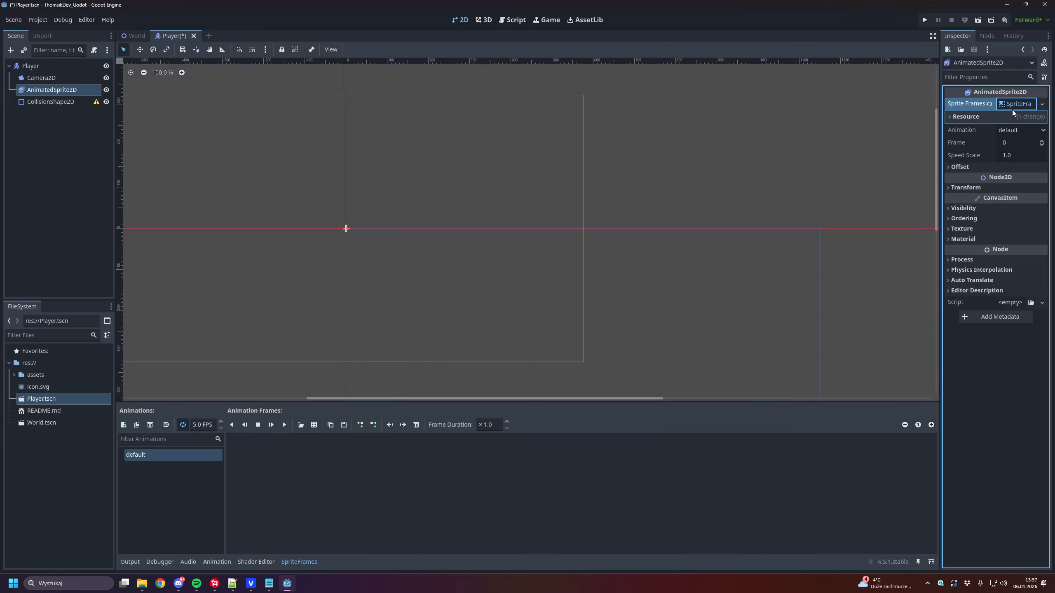
pyautogui.moveTo(407, 400)
pyautogui.mouseDown()
pyautogui.moveTo(427, 348)
pyautogui.moveTo(426, 394)
pyautogui.mouseUp()
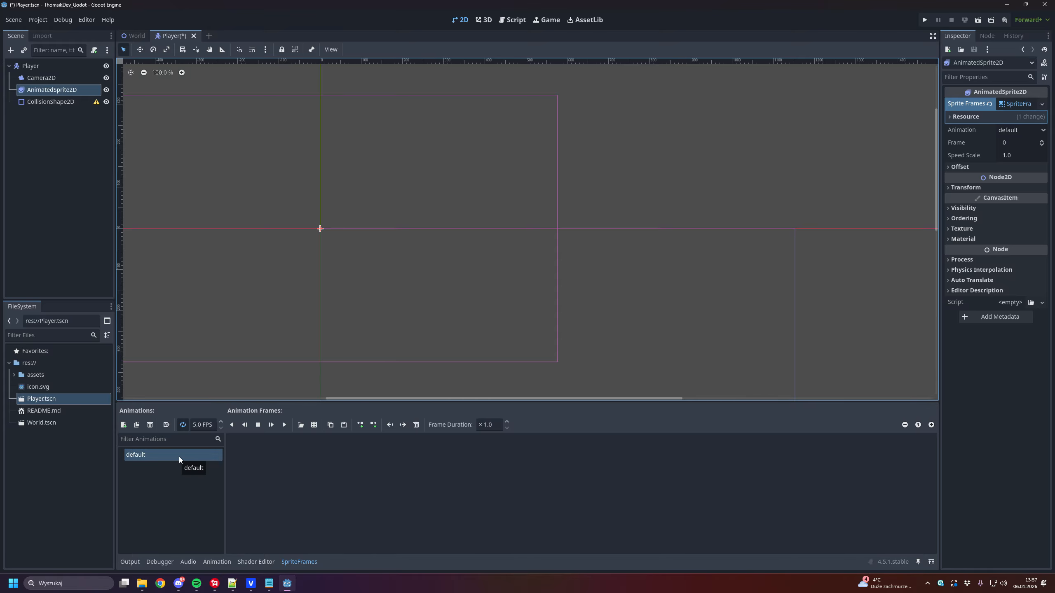
pyautogui.click(636, 313)
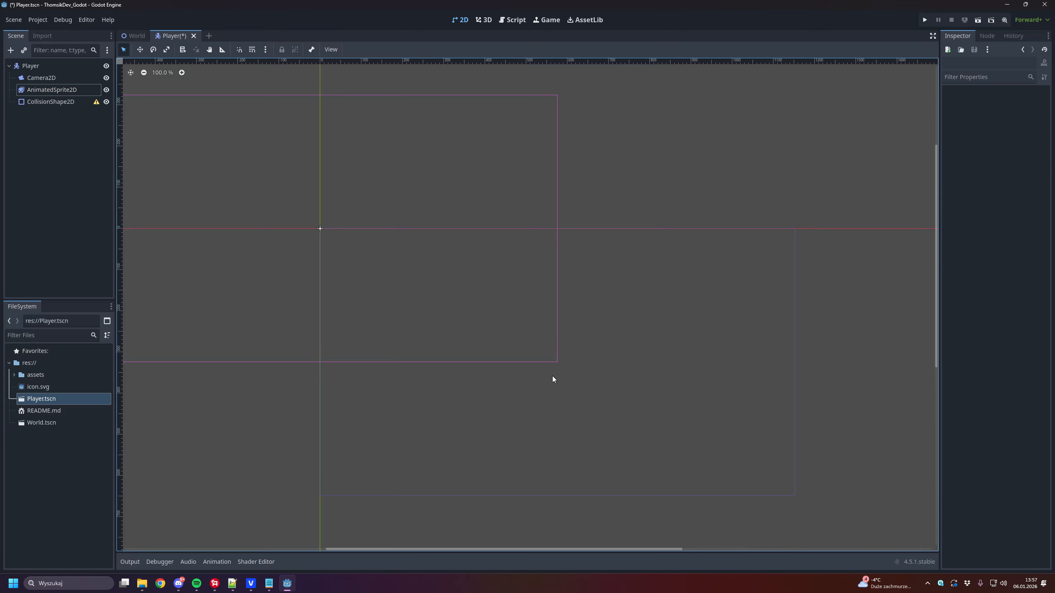
pyautogui.click(59, 90)
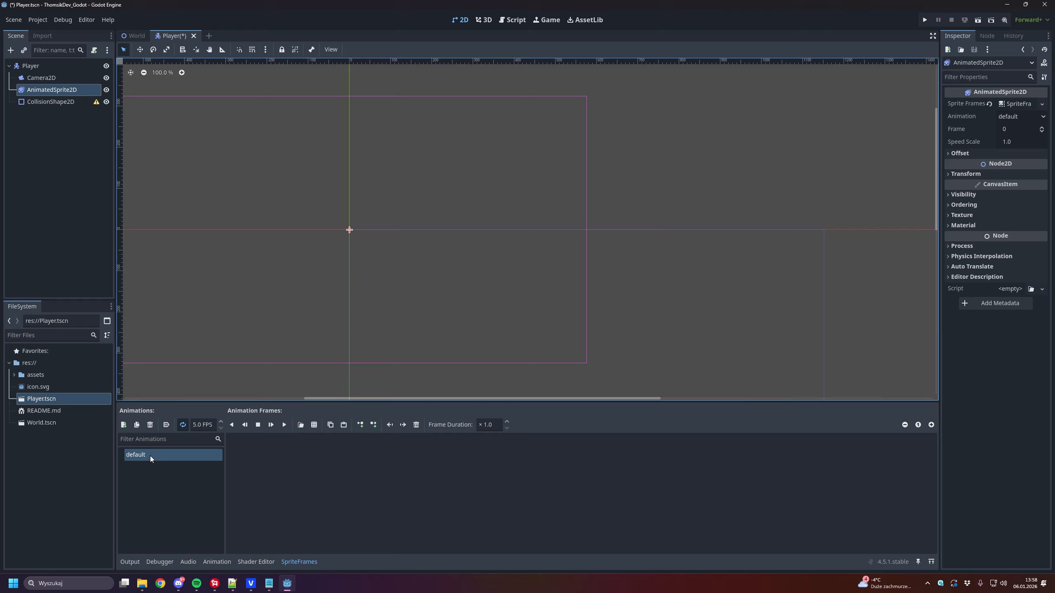
# Step: Add an animation named run_left to the AnimatedSprite2D's SpriteFrames
pyautogui.click(150, 424)
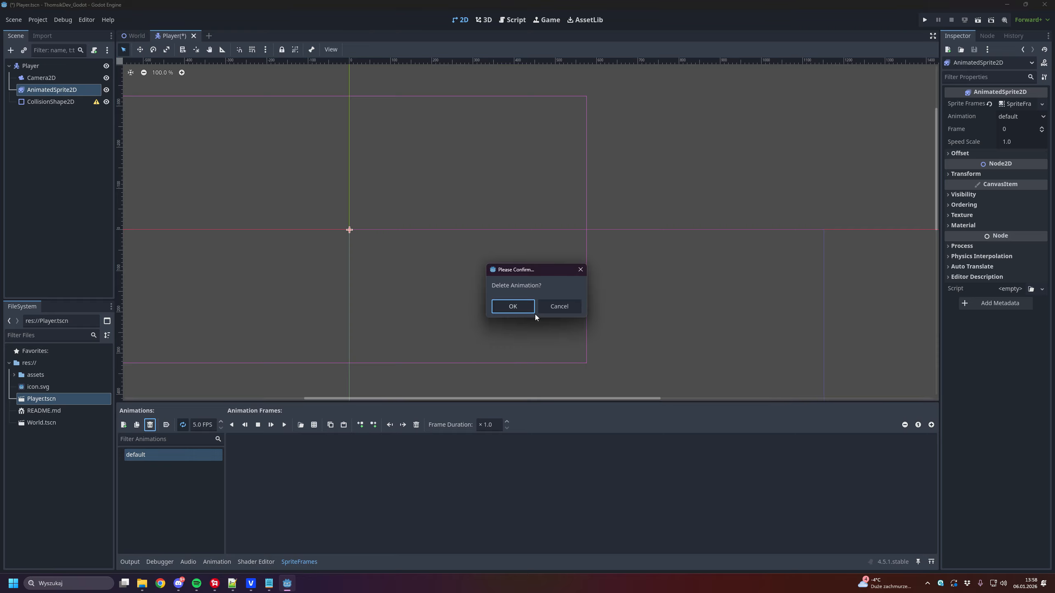
pyautogui.click(557, 311)
pyautogui.click(123, 424)
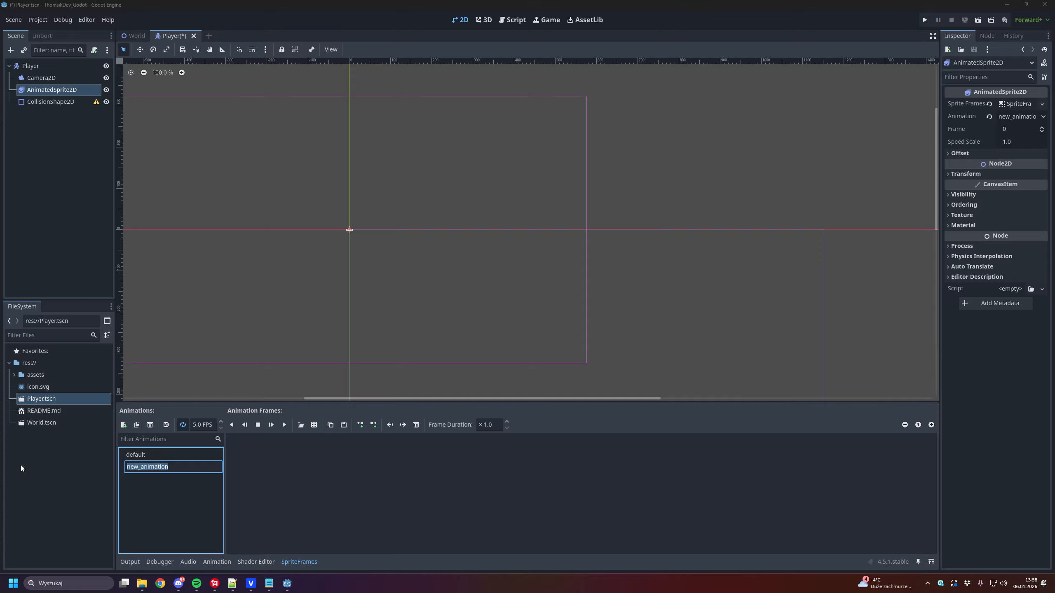
pyautogui.write('run_left')
pyautogui.press('Return')
# Step: Delete the default animation from the SpriteFrames
pyautogui.click(160, 454)
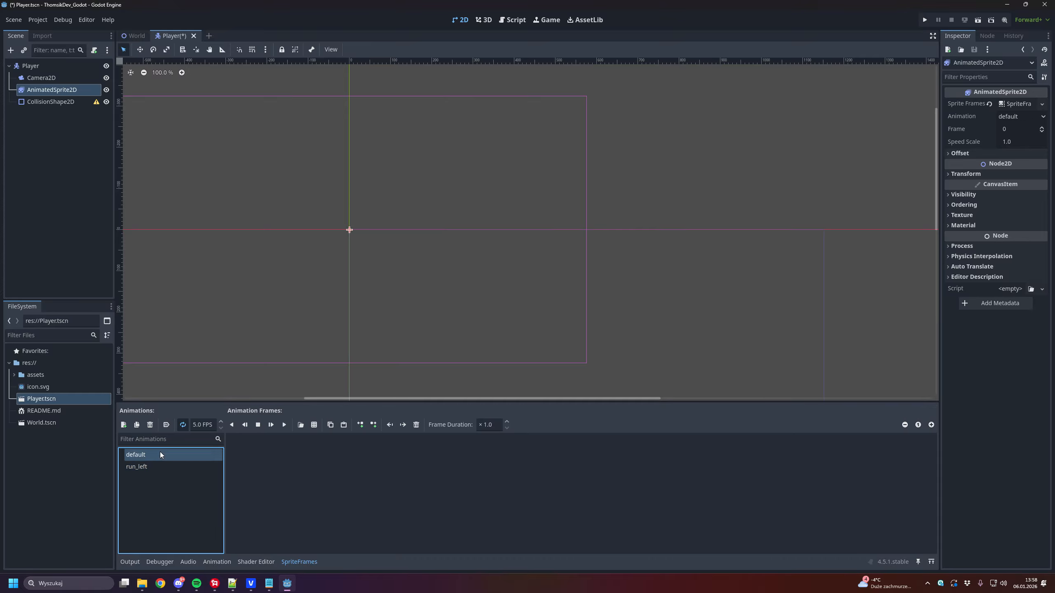
pyautogui.click(150, 424)
pyautogui.press('Return')
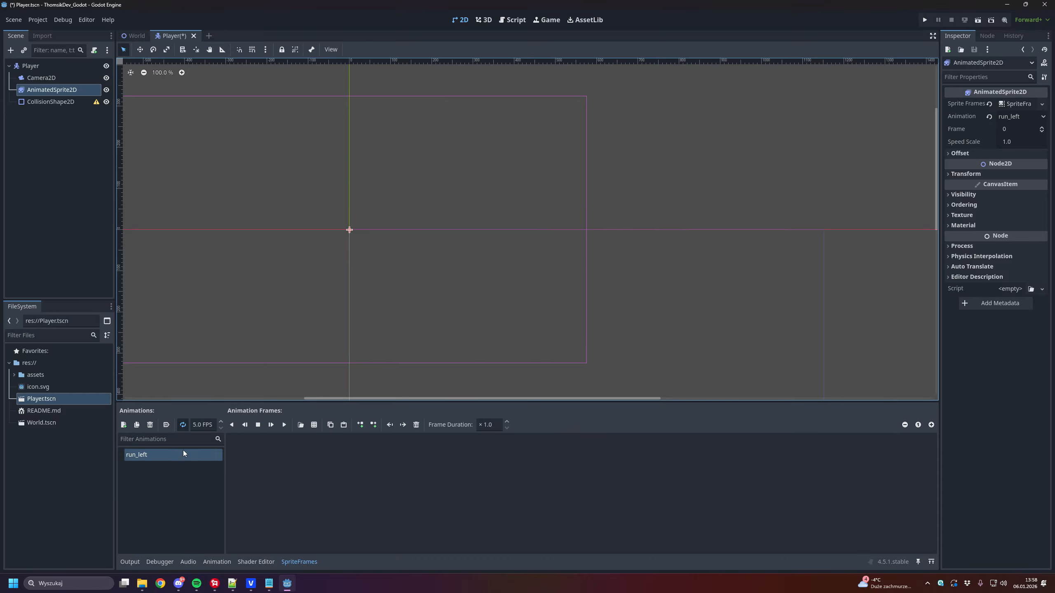
# Step: Add seven more empty animations alongside run_left in the SpriteFrames
pyautogui.click(124, 424)
pyautogui.click(123, 424)
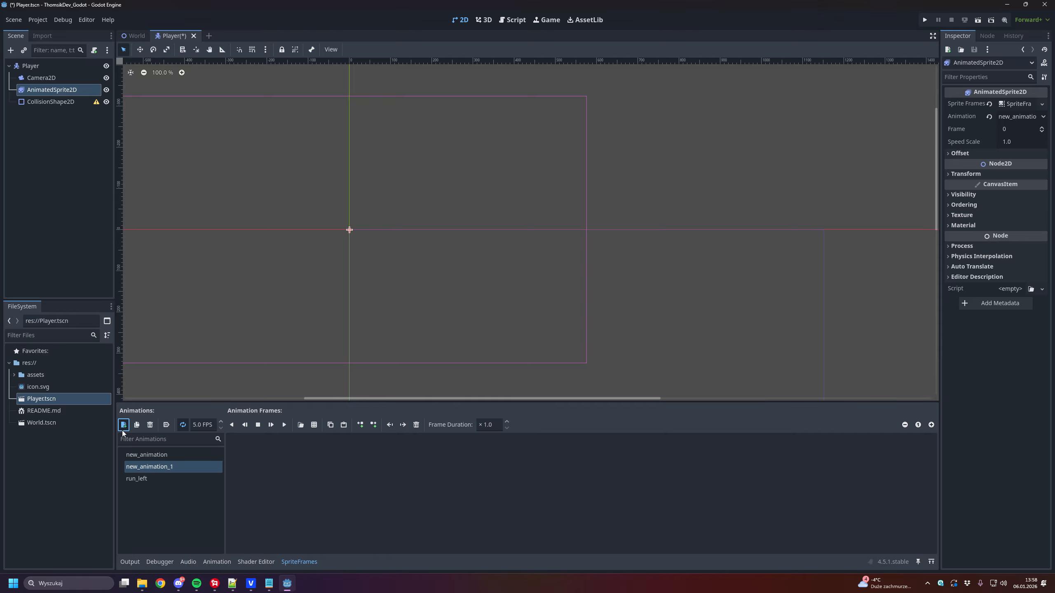
pyautogui.click(124, 425)
pyautogui.click(123, 424)
pyautogui.click(123, 424)
pyautogui.click(123, 430)
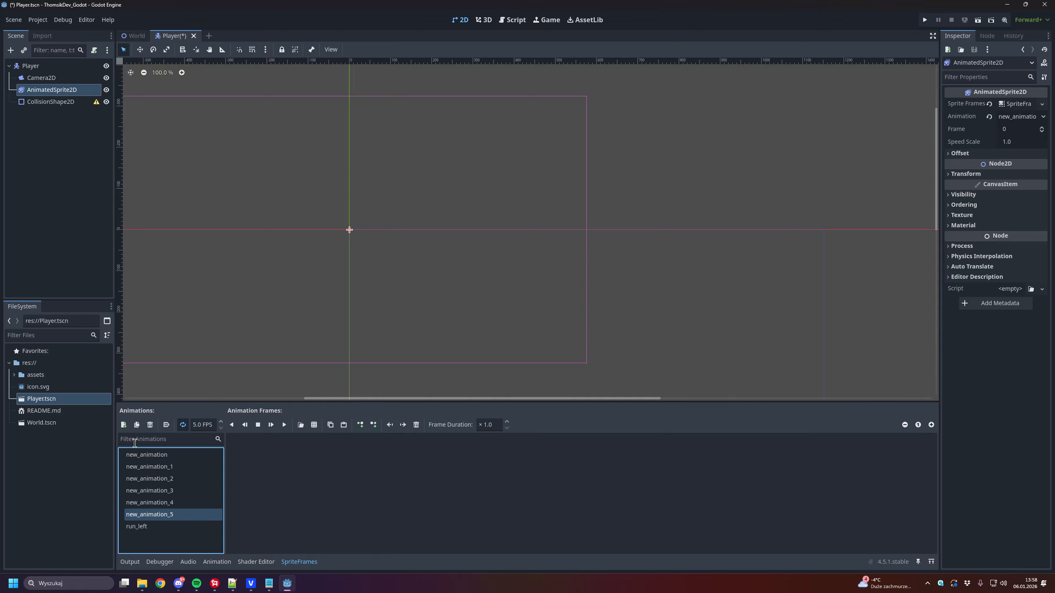
pyautogui.click(168, 491)
pyautogui.click(124, 425)
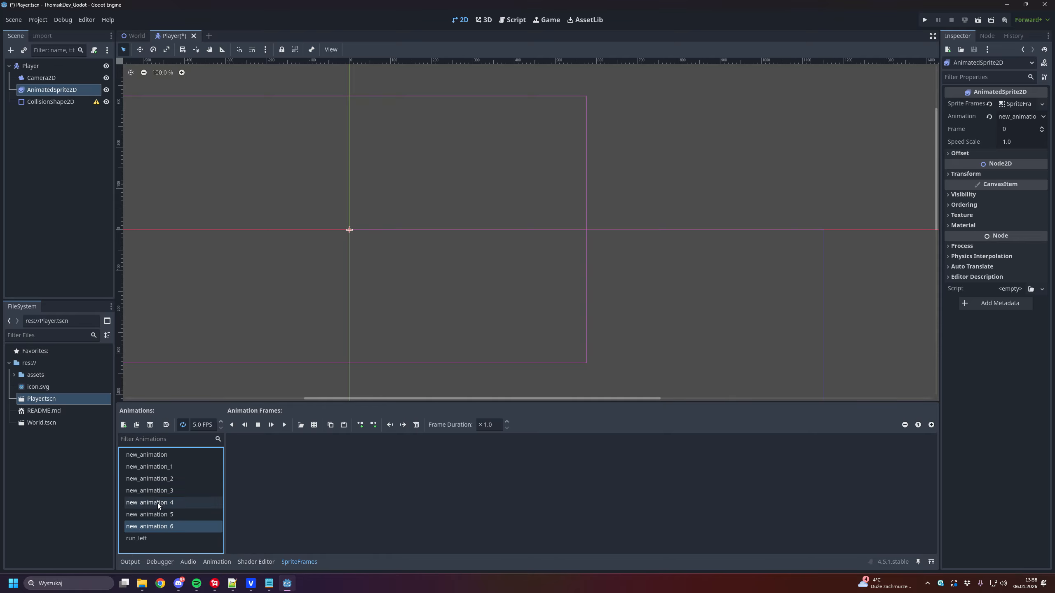
pyautogui.click(170, 492)
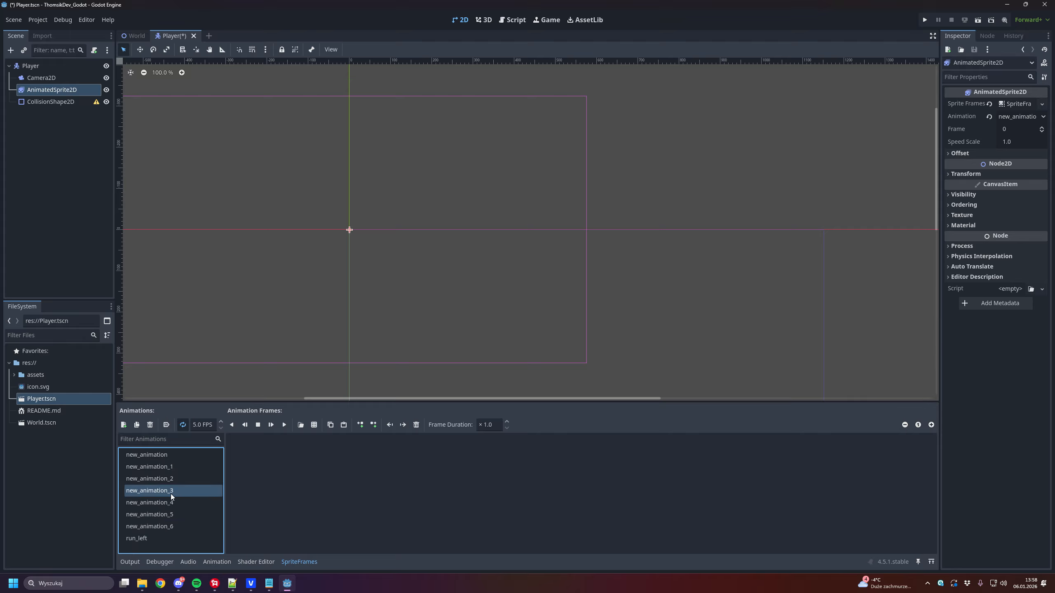
# Step: Rename the new_animation_6 animation as run_up
pyautogui.click(172, 530)
pyautogui.click(150, 527)
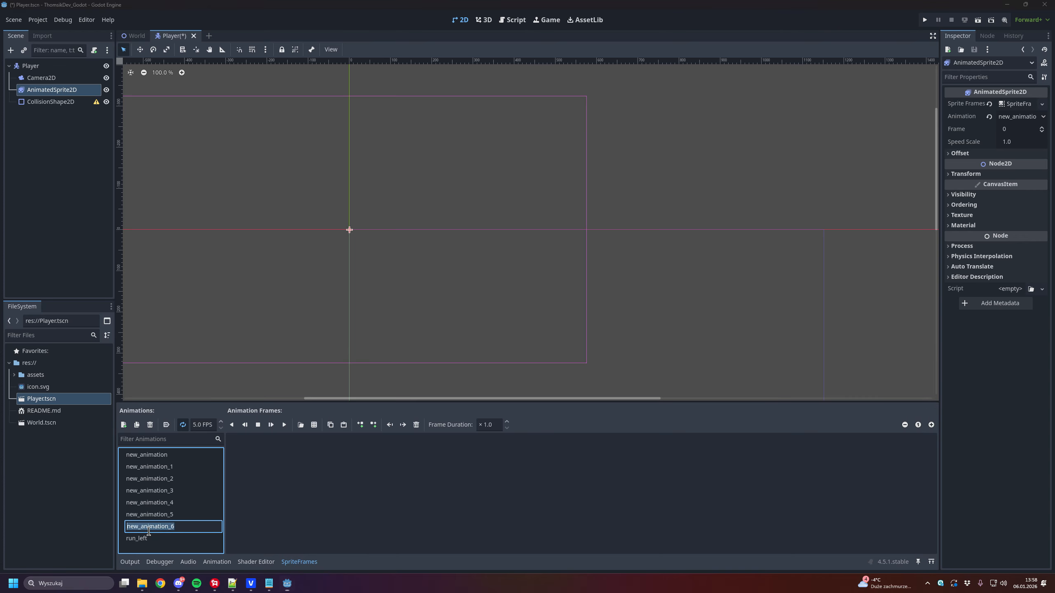
pyautogui.write('run_up')
pyautogui.press('Return')
# Step: Rename the new_animation_5 animation as run_down
pyautogui.click(148, 518)
pyautogui.click(146, 518)
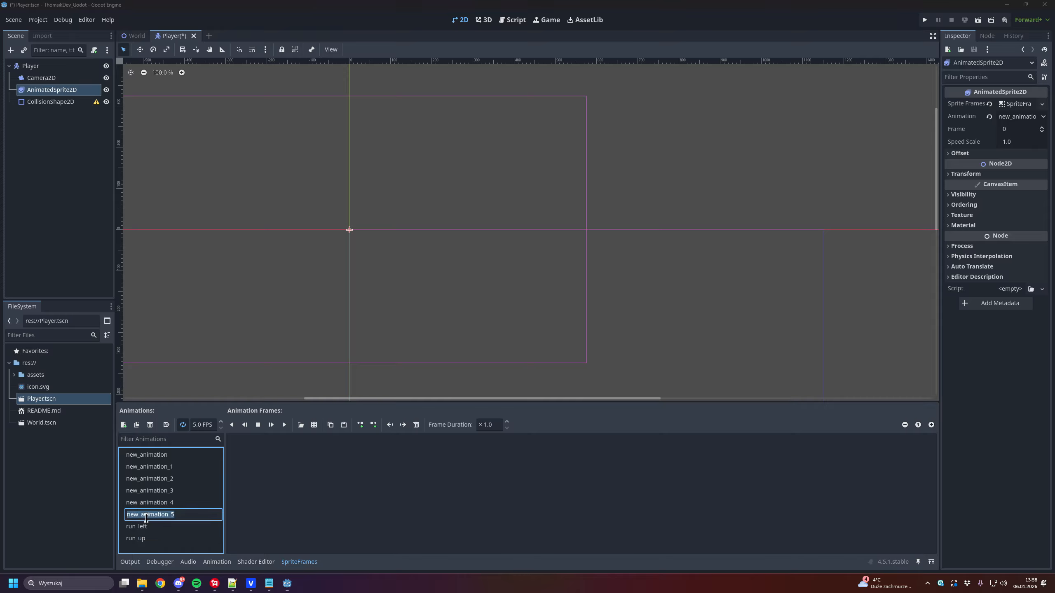
pyautogui.write('run_down')
pyautogui.press('Return')
# Step: Rename the new_animation_4 animation as run_right
pyautogui.click(168, 499)
pyautogui.click(168, 499)
pyautogui.write('ru')
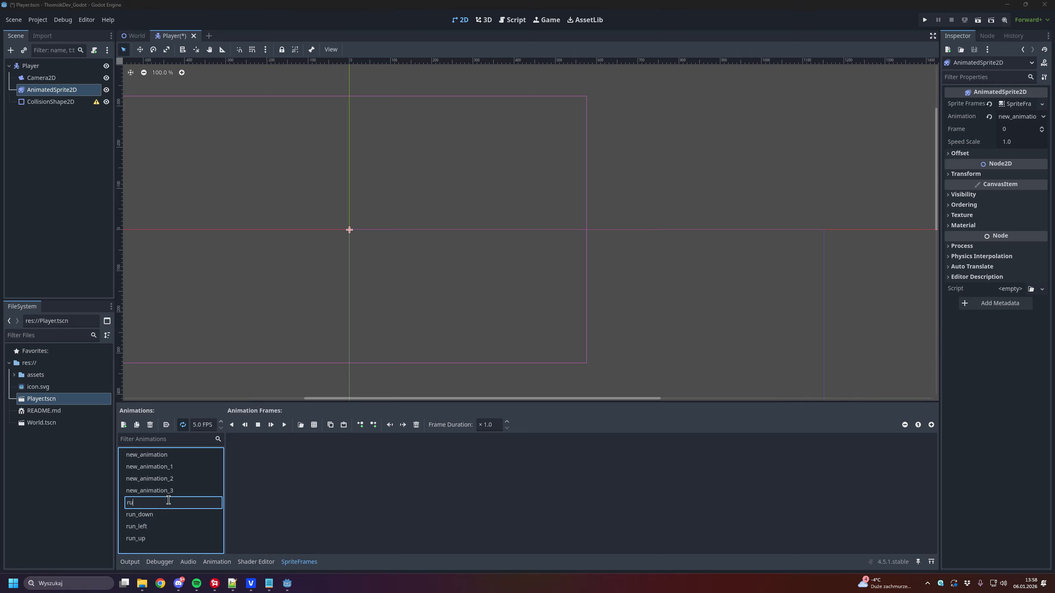
pyautogui.write('n_right')
pyautogui.press('Return')
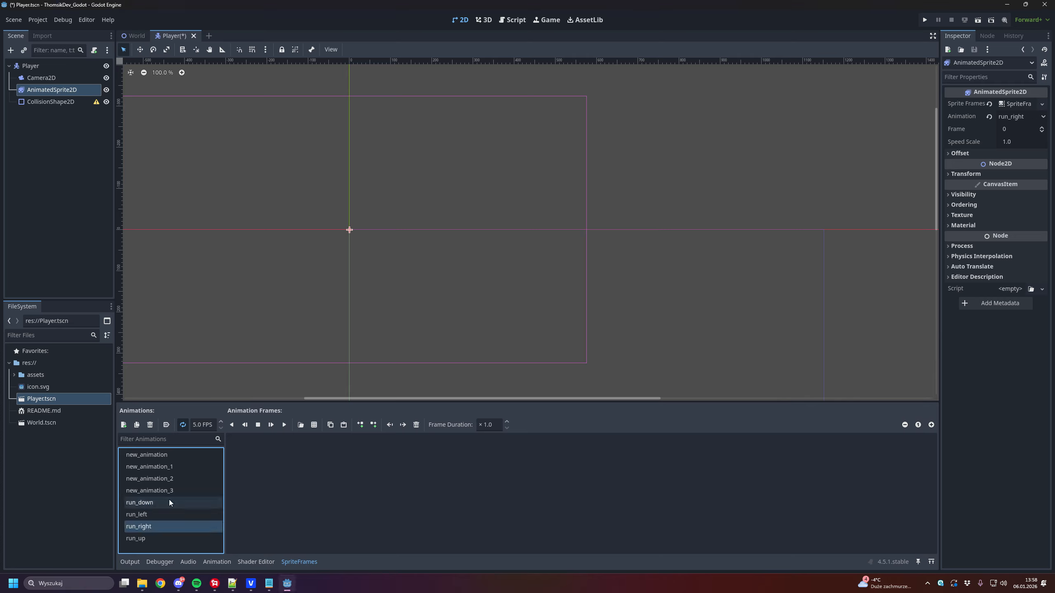
# Step: Rename the new_animation animation as idle_left
pyautogui.click(165, 454)
pyautogui.click(166, 454)
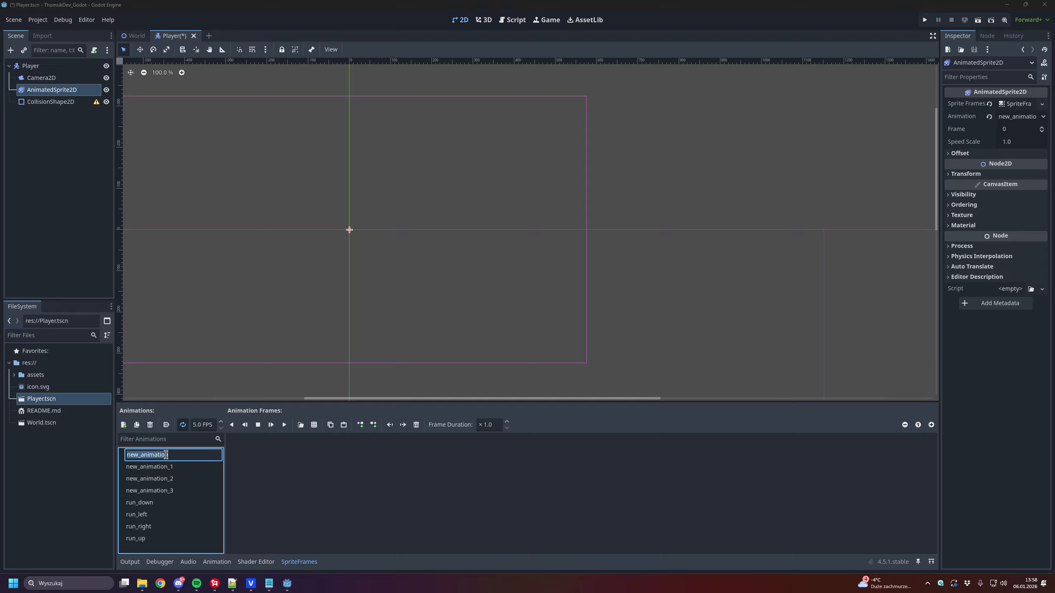
pyautogui.write('idle_left')
pyautogui.press('Return')
# Step: Rename the new_animation_1 animation as idle_right
pyautogui.click(169, 467)
pyautogui.click(169, 466)
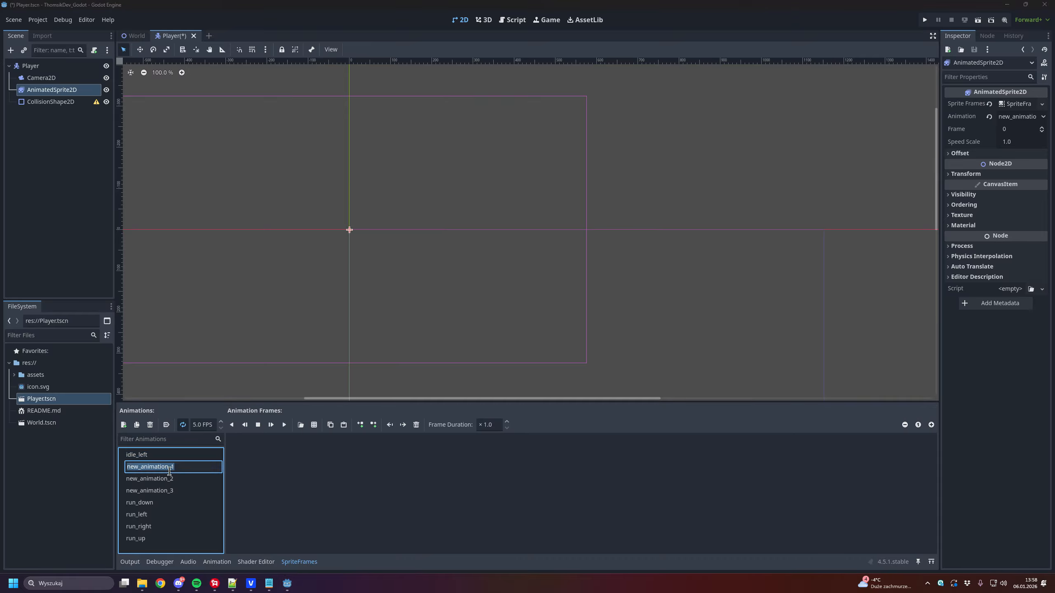
pyautogui.write('idle_right')
pyautogui.press('Return')
# Step: Rename the new_animation_2 animation as idle_up
pyautogui.click(169, 471)
pyautogui.click(181, 481)
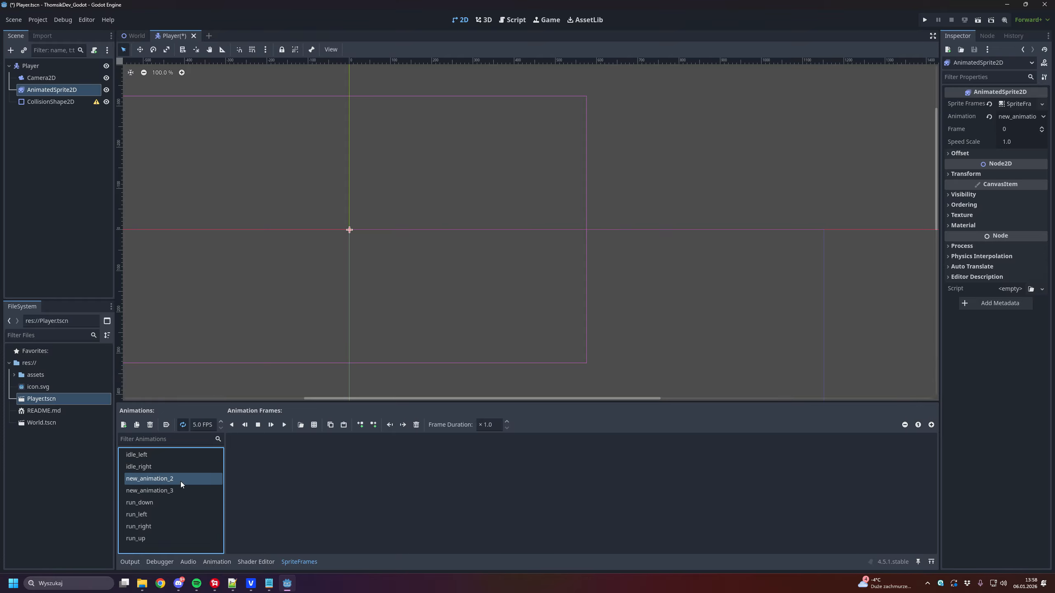
pyautogui.click(181, 481)
pyautogui.click(181, 481)
pyautogui.hotkey('ctrl', 'a')
pyautogui.write('idle_up')
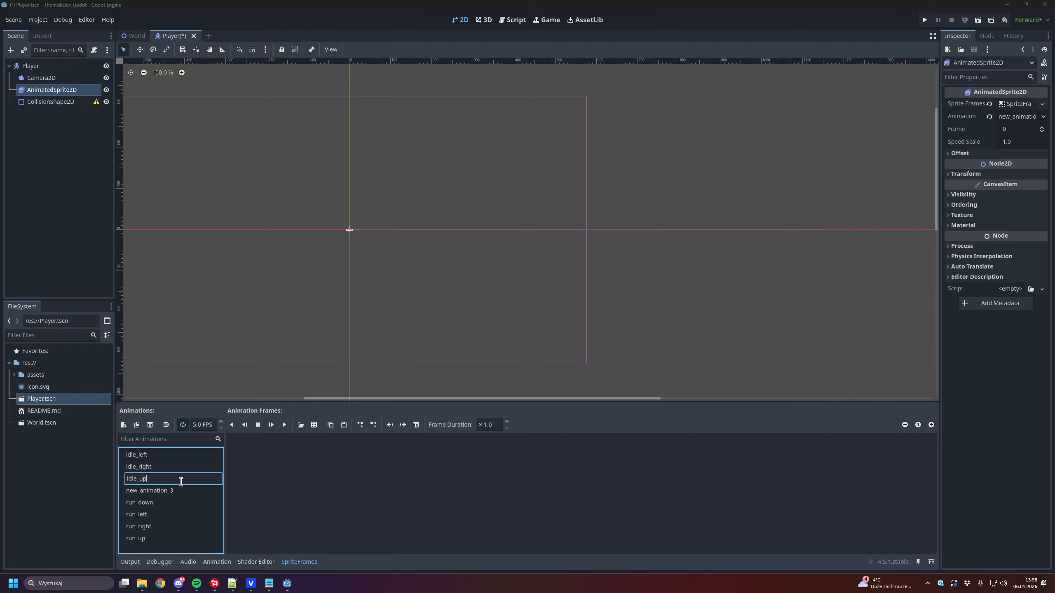
pyautogui.press('Return')
# Step: Rename the new_animation_3 animation as idle_down
pyautogui.doubleClick(161, 490)
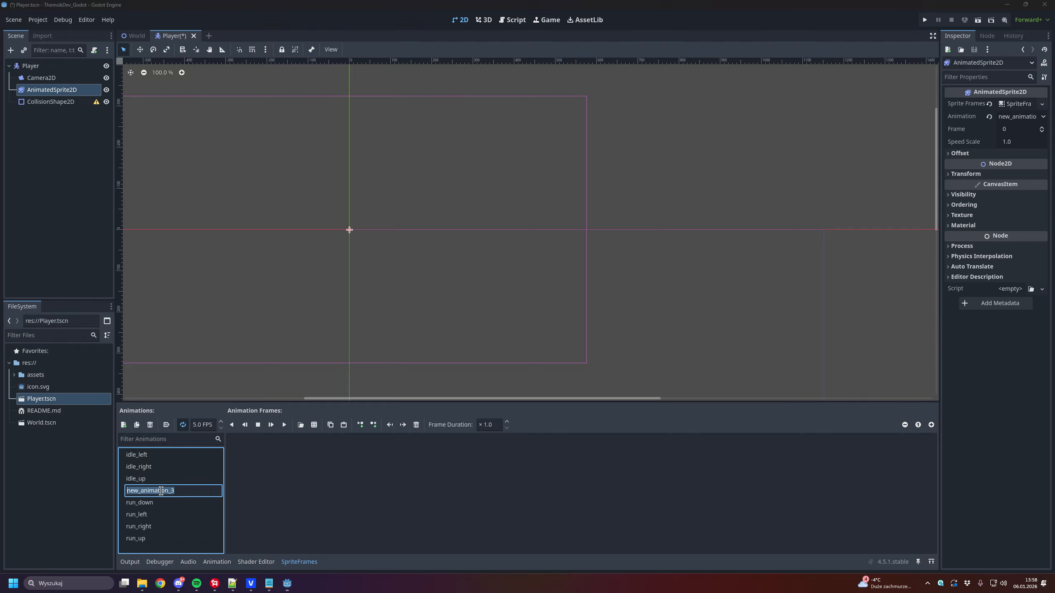
pyautogui.write('idle_down')
pyautogui.press('Return')
# Step: Check the run and idle animations for existing frames, ending with idle_down selected
pyautogui.click(181, 515)
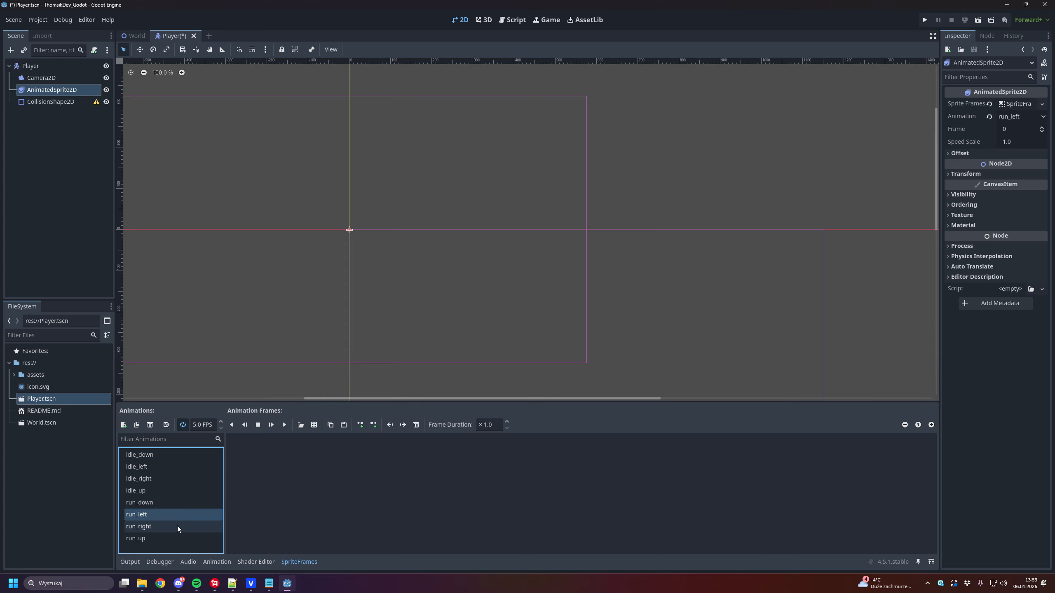
pyautogui.click(177, 526)
pyautogui.click(172, 538)
pyautogui.click(169, 490)
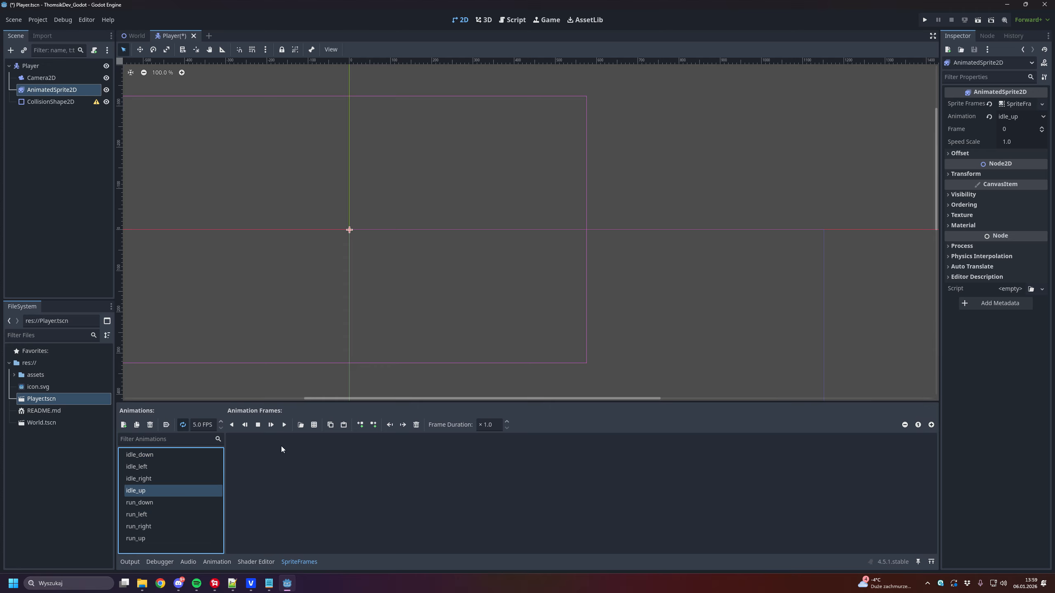
pyautogui.click(174, 455)
# Step: Examine the project's asset folders under Citizen/PNG, including the Front folder and its PNG Sequences
pyautogui.click(14, 374)
pyautogui.click(18, 387)
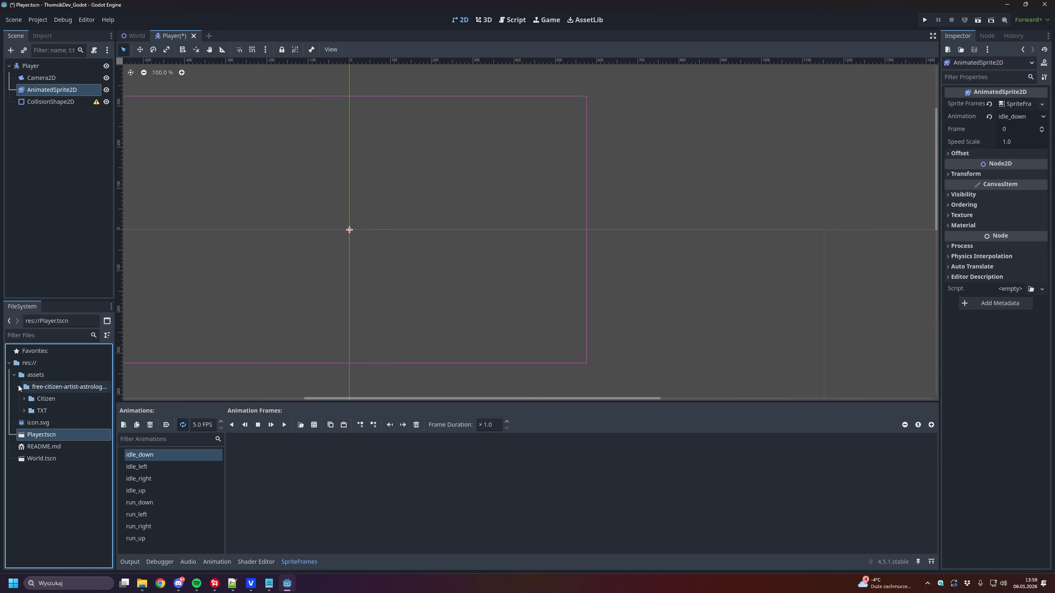
pyautogui.click(27, 399)
pyautogui.click(25, 399)
pyautogui.click(28, 410)
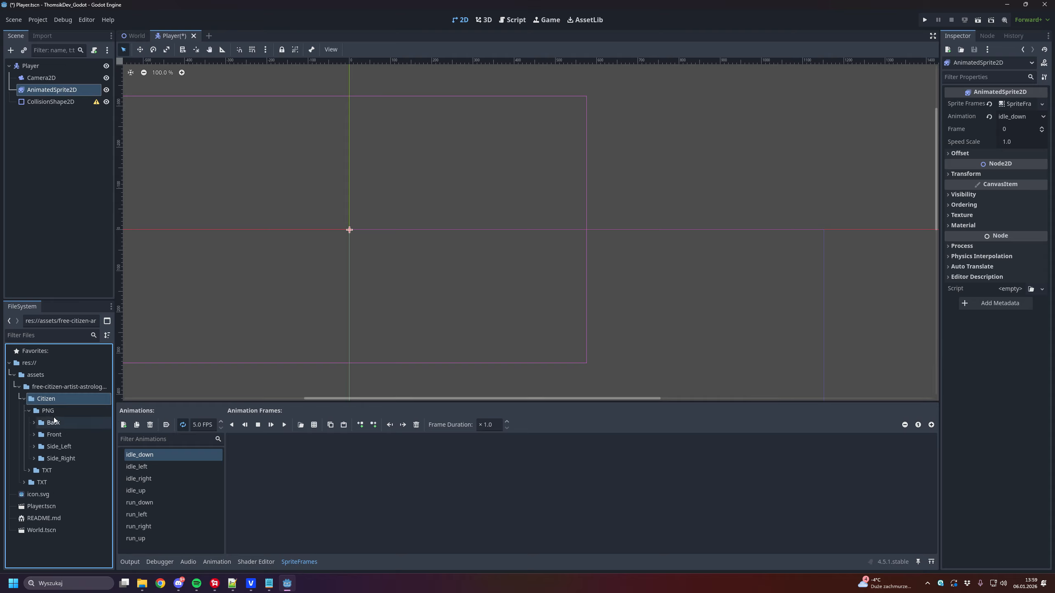
pyautogui.click(33, 434)
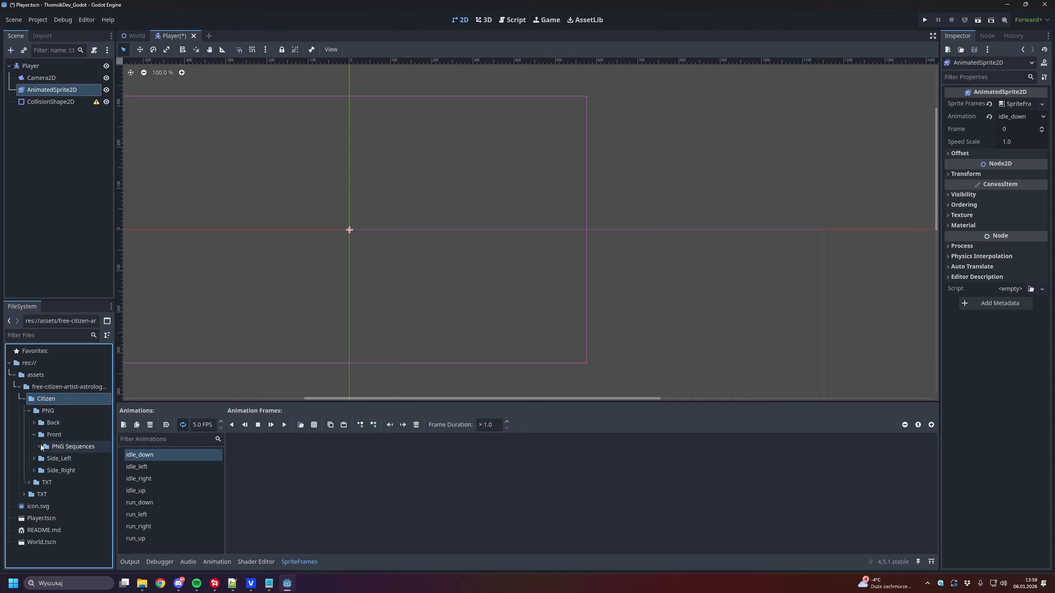
pyautogui.click(39, 447)
pyautogui.click(35, 433)
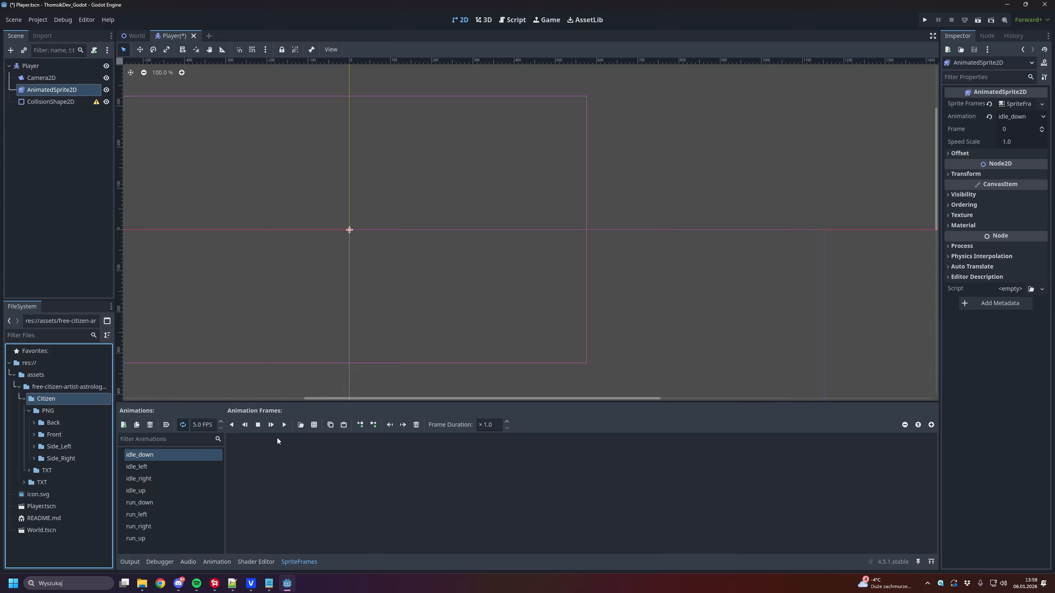
pyautogui.click(178, 455)
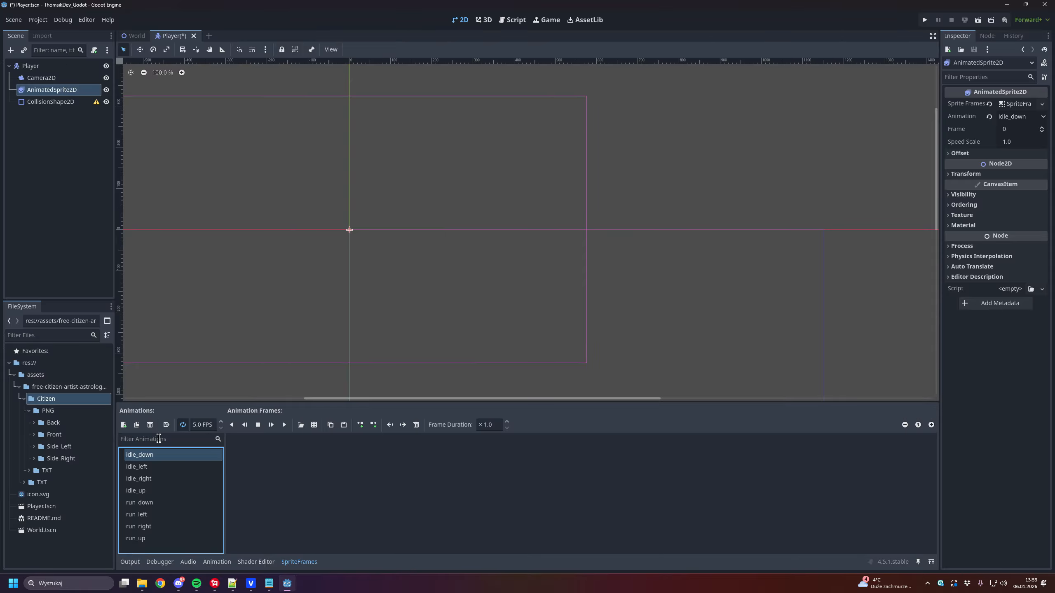
pyautogui.click(271, 424)
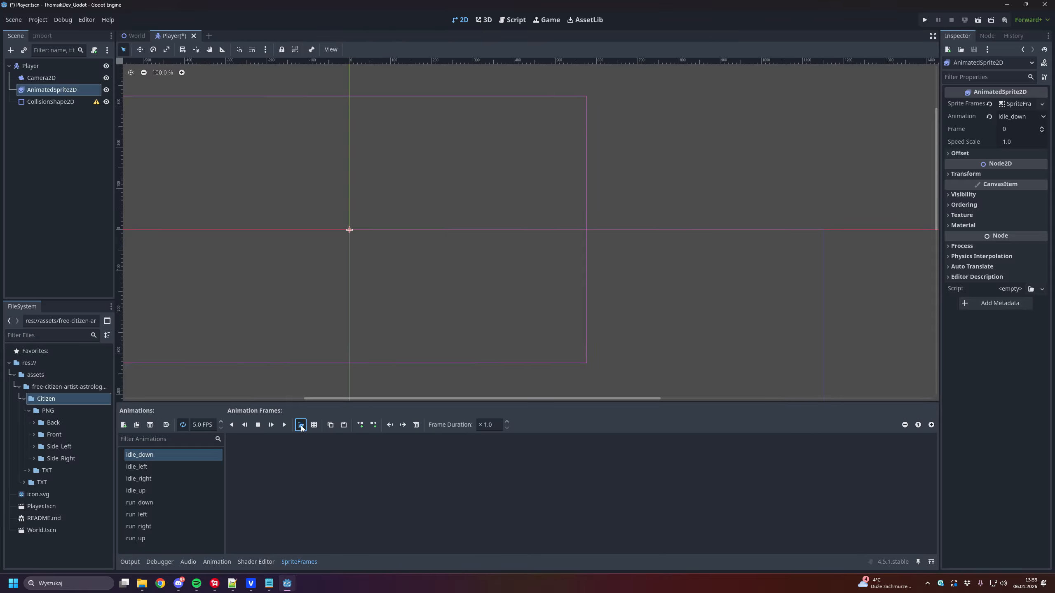
pyautogui.click(300, 425)
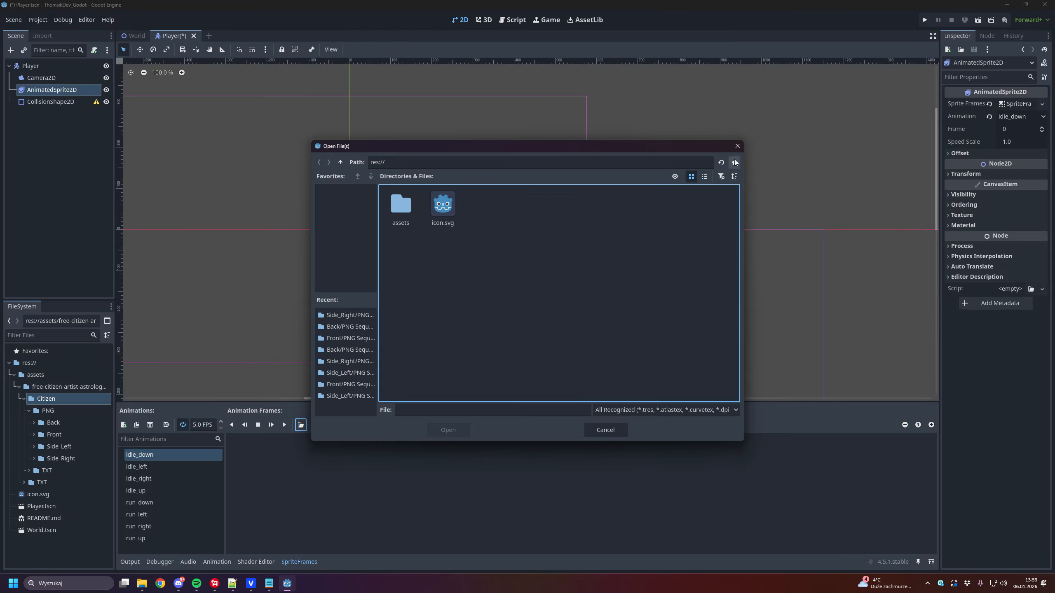
pyautogui.click(738, 146)
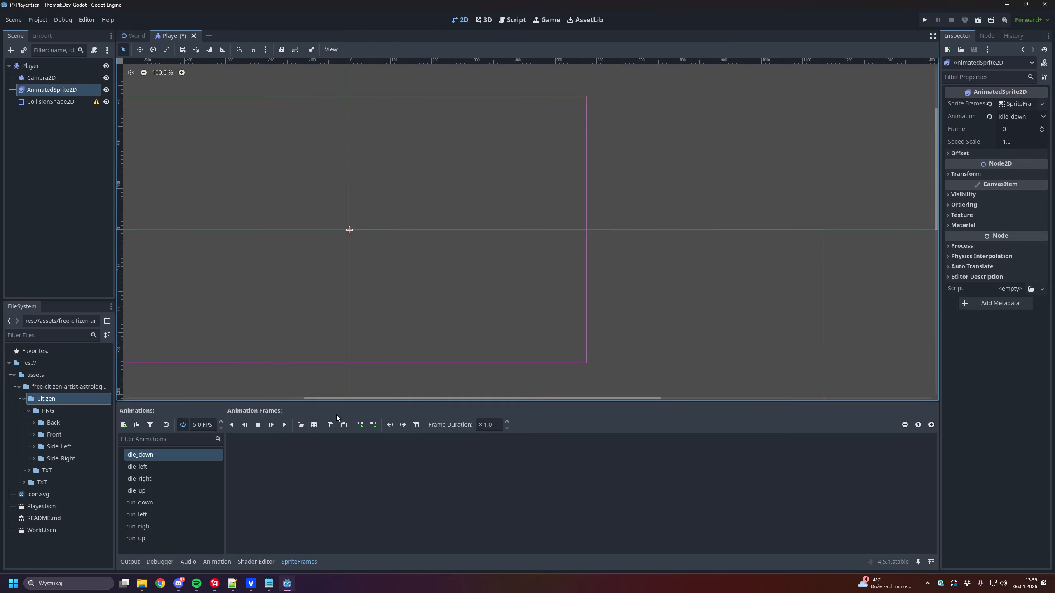
# Step: Start adding frames from files to idle_down and browse to the character pack's Citizen/PNG folder
pyautogui.click(301, 425)
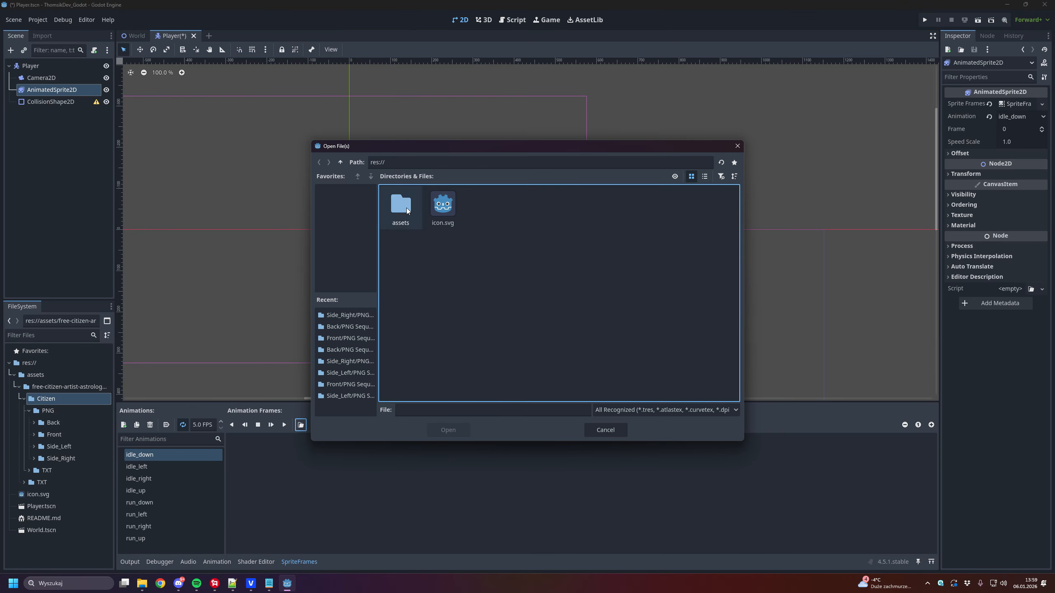
pyautogui.doubleClick(401, 211)
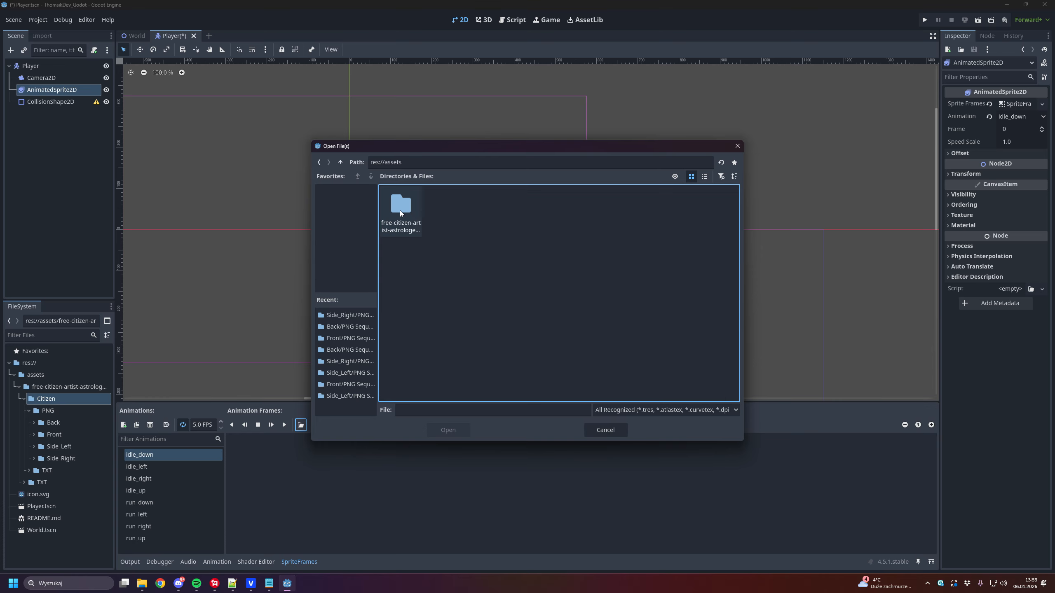
pyautogui.doubleClick(400, 211)
pyautogui.doubleClick(414, 214)
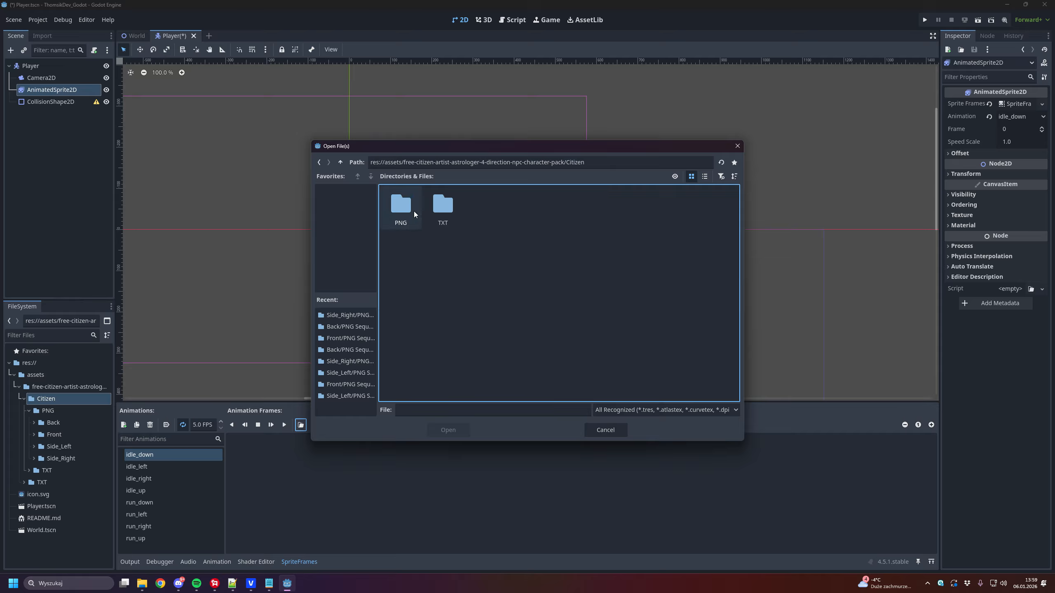
pyautogui.doubleClick(411, 212)
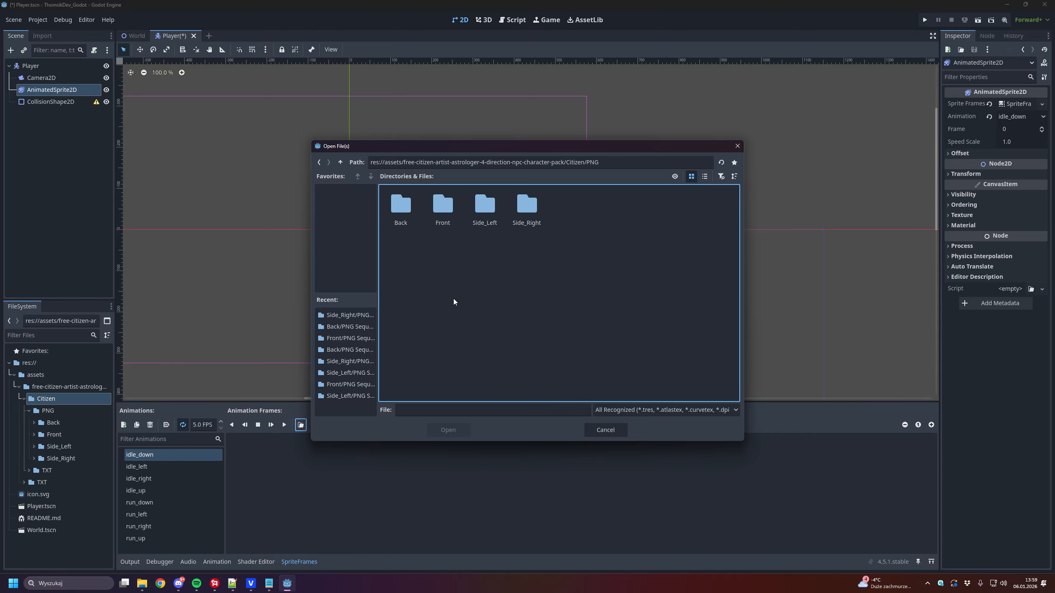
pyautogui.doubleClick(404, 216)
pyautogui.doubleClick(403, 226)
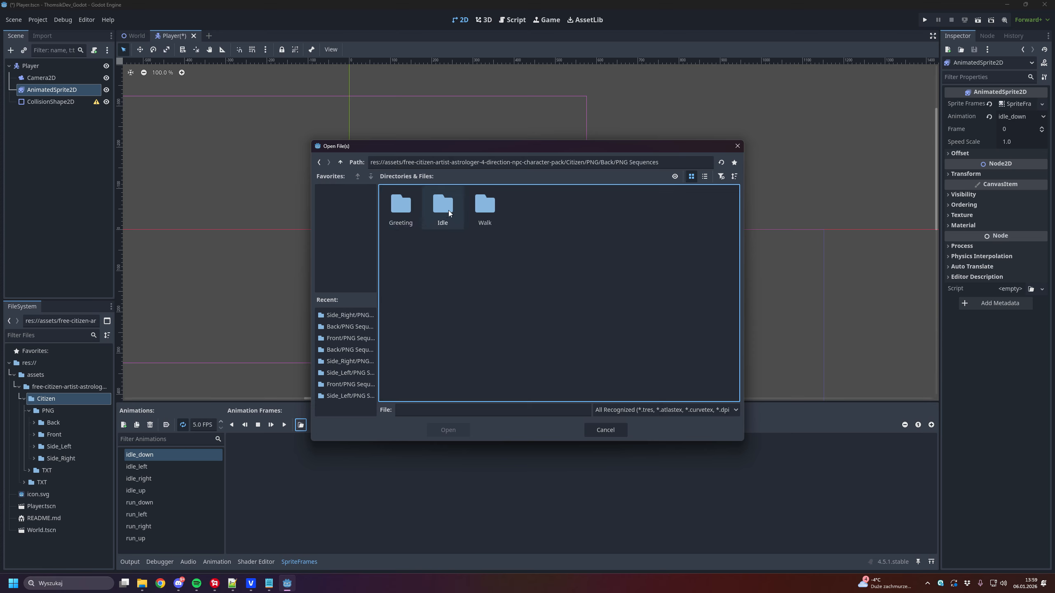
pyautogui.doubleClick(447, 211)
pyautogui.click(339, 161)
pyautogui.click(340, 162)
pyautogui.click(339, 162)
# Step: Add all images from Front/PNG Sequences/Idle, 0_Citizen_Idle_000.png to 0_Citizen_Idle_029.png, as frames of idle_down
pyautogui.doubleClick(439, 203)
pyautogui.doubleClick(411, 211)
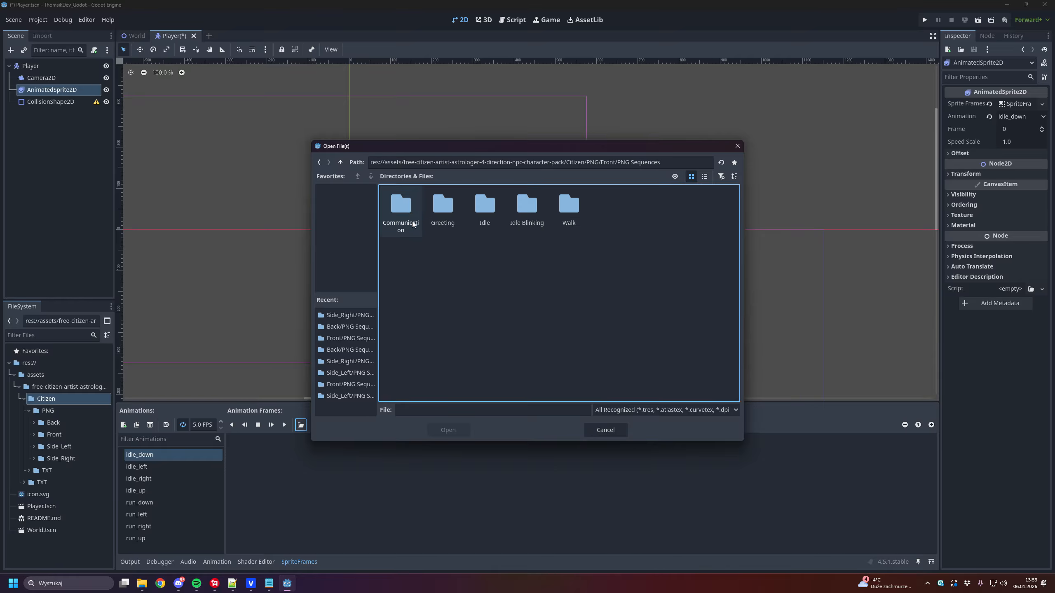
pyautogui.doubleClick(484, 207)
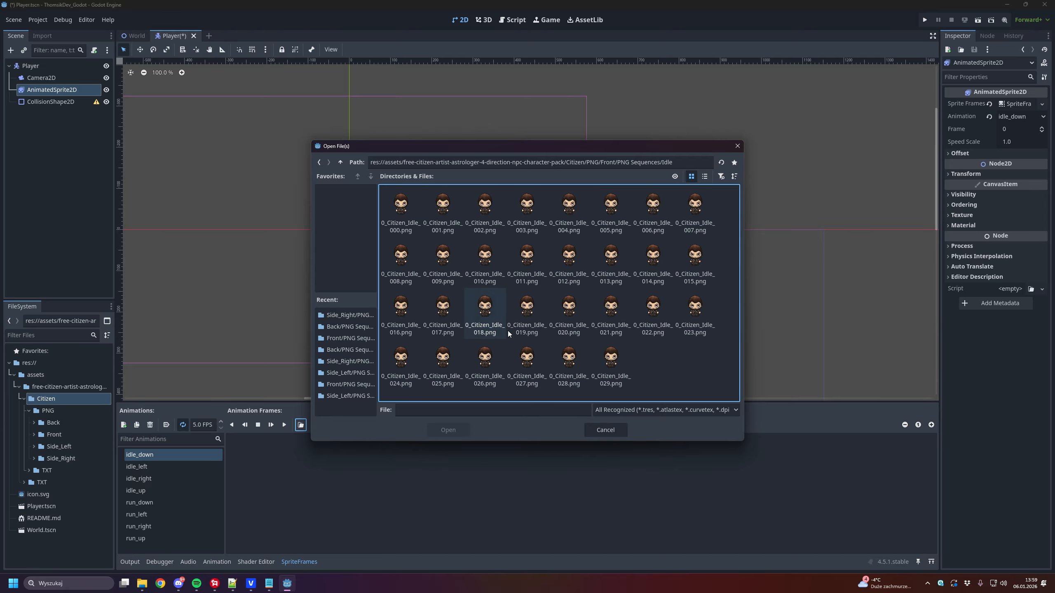
pyautogui.click(393, 219)
pyautogui.keyDown('shift'); pyautogui.click(613, 363); pyautogui.keyUp('shift')
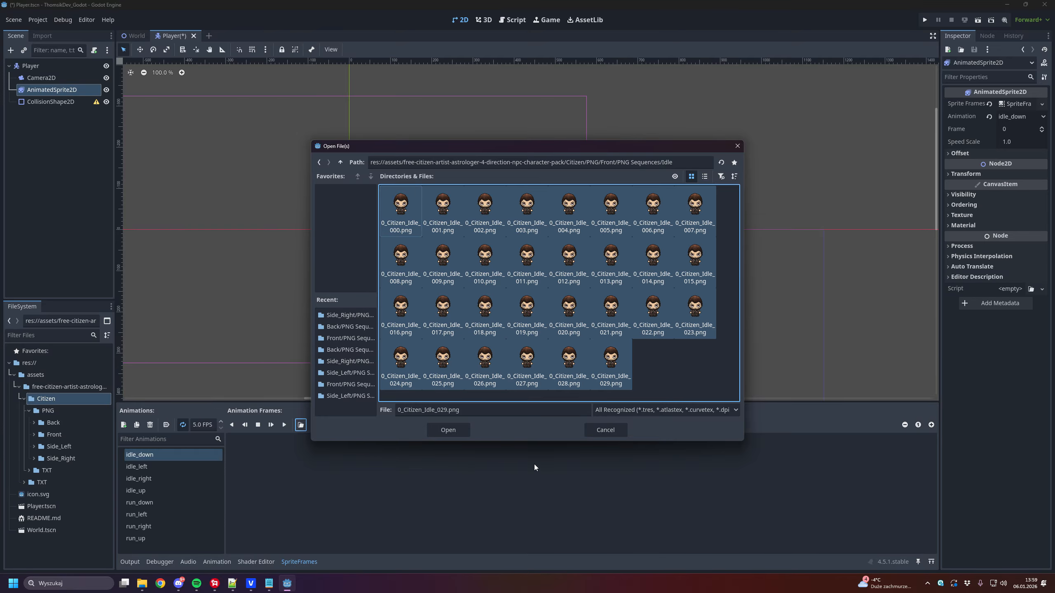
pyautogui.click(446, 430)
pyautogui.scroll(-1, 737, 517)
pyautogui.scroll(1, 743, 518)
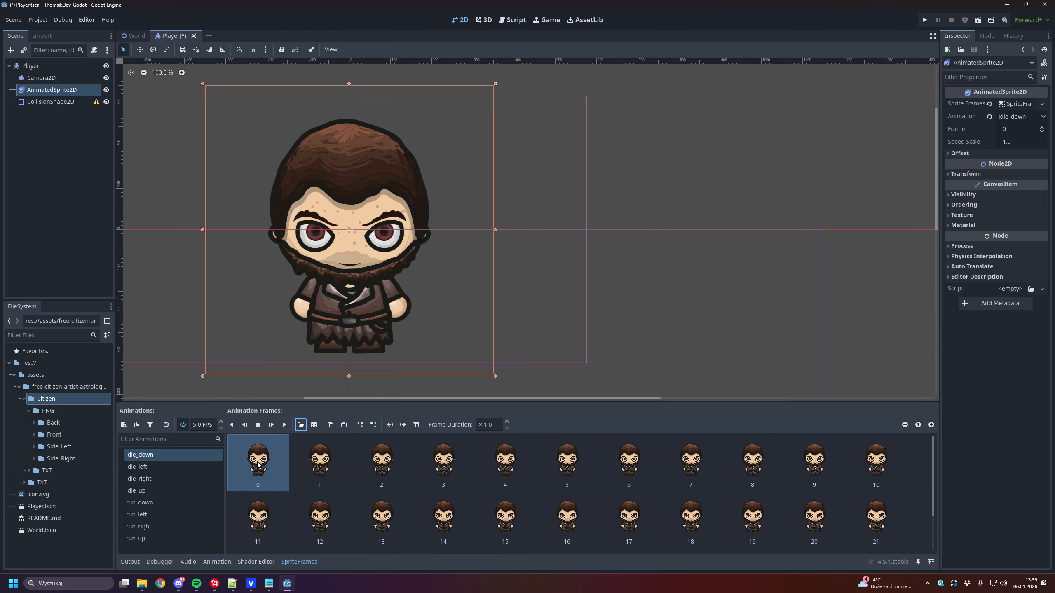
# Step: Add all images from Side_Left/PNG Sequences/Idle, 0_Citizen_Idle_000.png to 0_Citizen_Idle_029.png, as frames of the idle_left animation
pyautogui.click(203, 466)
pyautogui.click(300, 425)
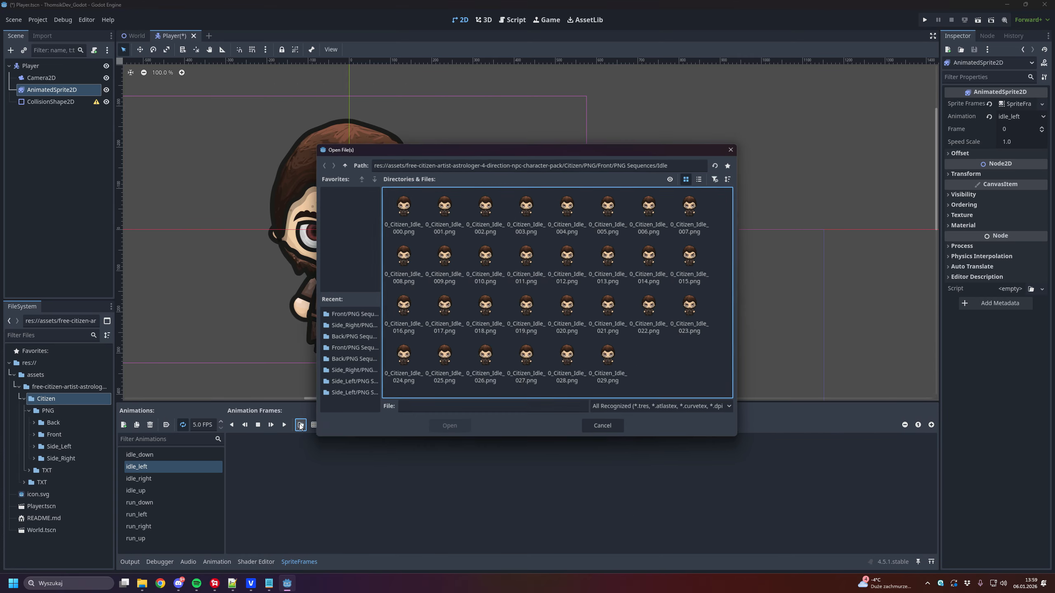
pyautogui.click(340, 162)
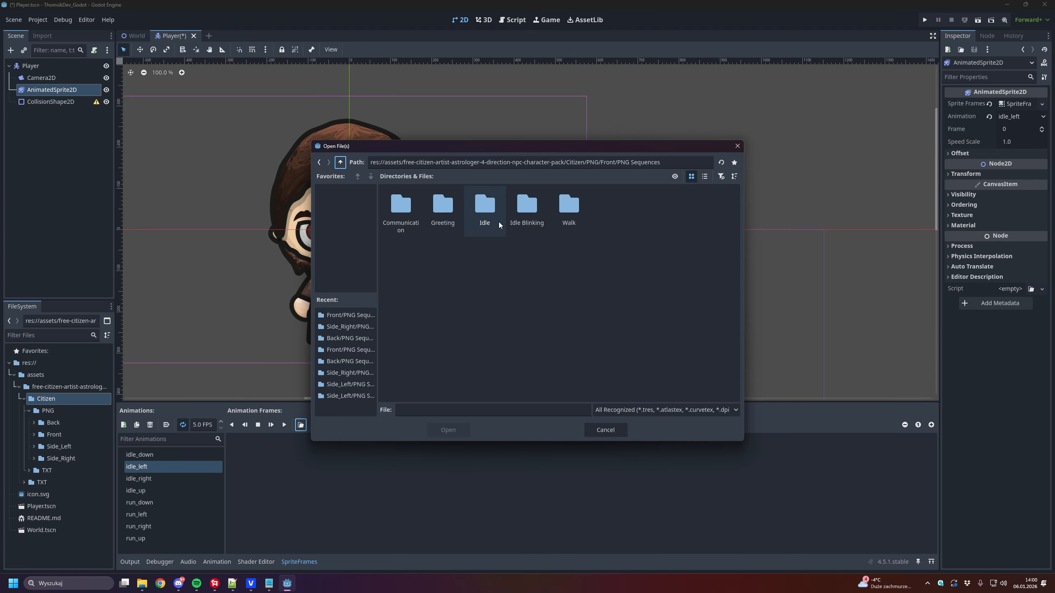
pyautogui.click(340, 163)
pyautogui.click(340, 162)
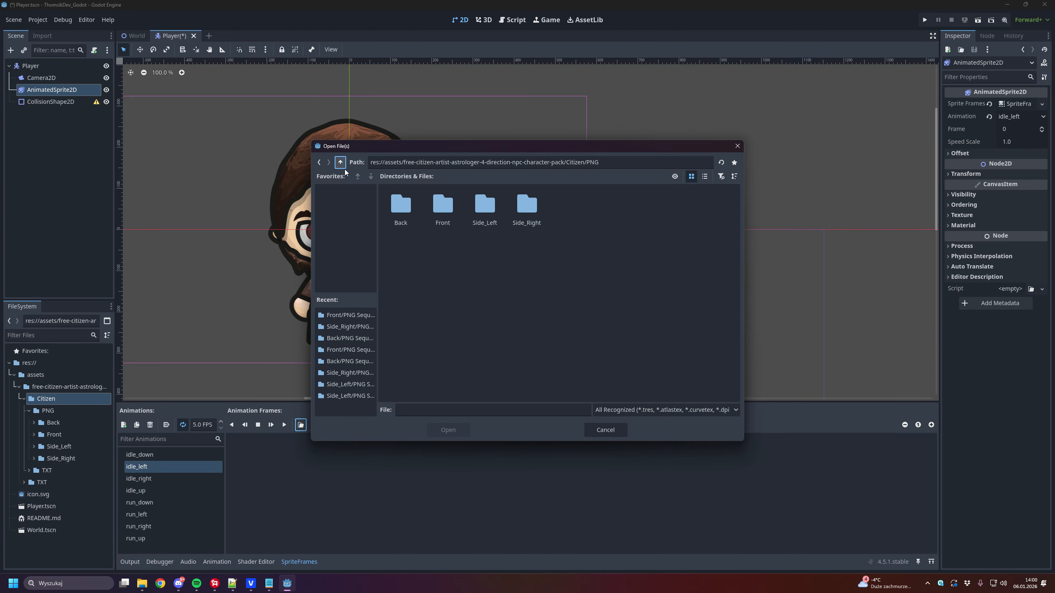
pyautogui.click(490, 209)
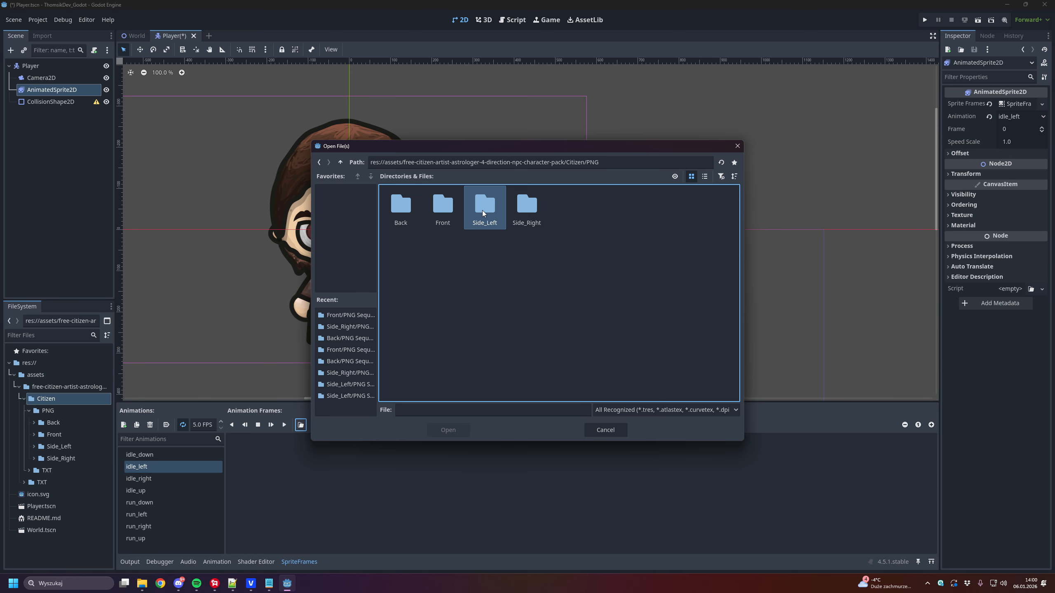
pyautogui.doubleClick(486, 207)
pyautogui.doubleClick(401, 204)
pyautogui.click(492, 215)
pyautogui.doubleClick(491, 215)
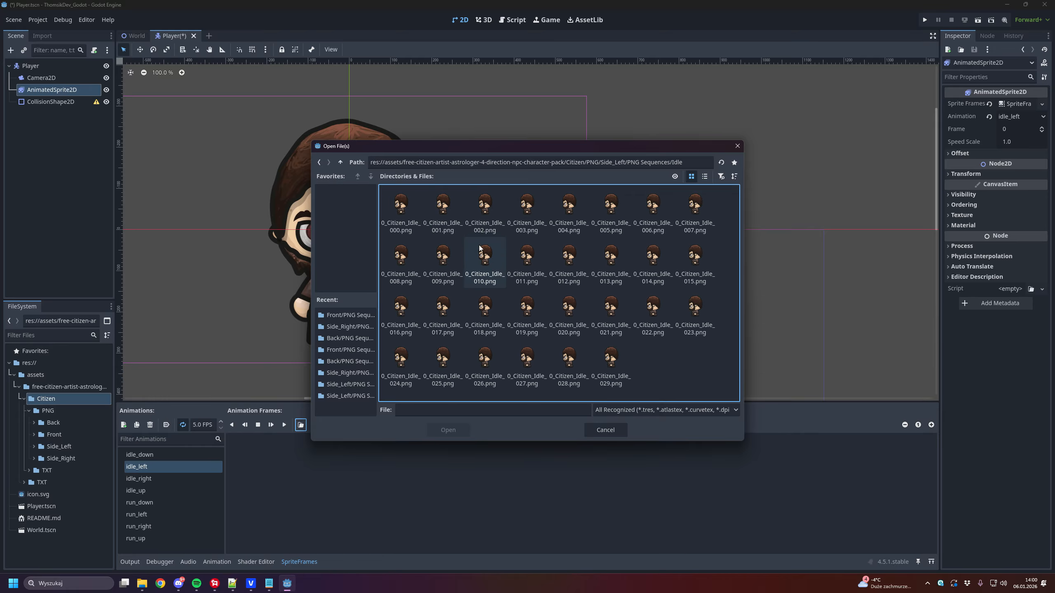
pyautogui.click(401, 207)
pyautogui.keyDown('shift'); pyautogui.click(611, 363); pyautogui.keyUp('shift')
pyautogui.click(462, 431)
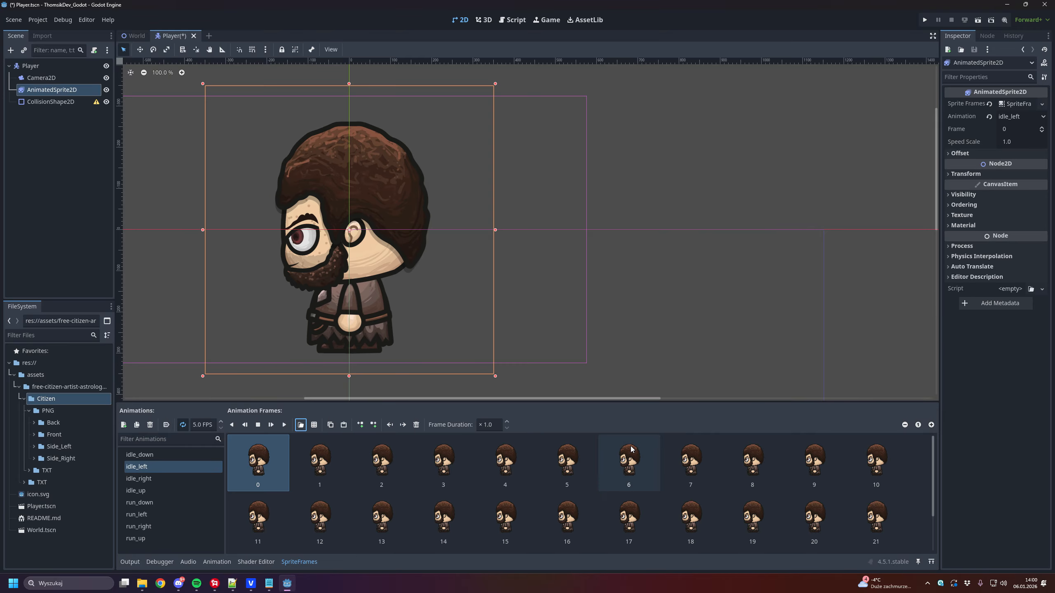